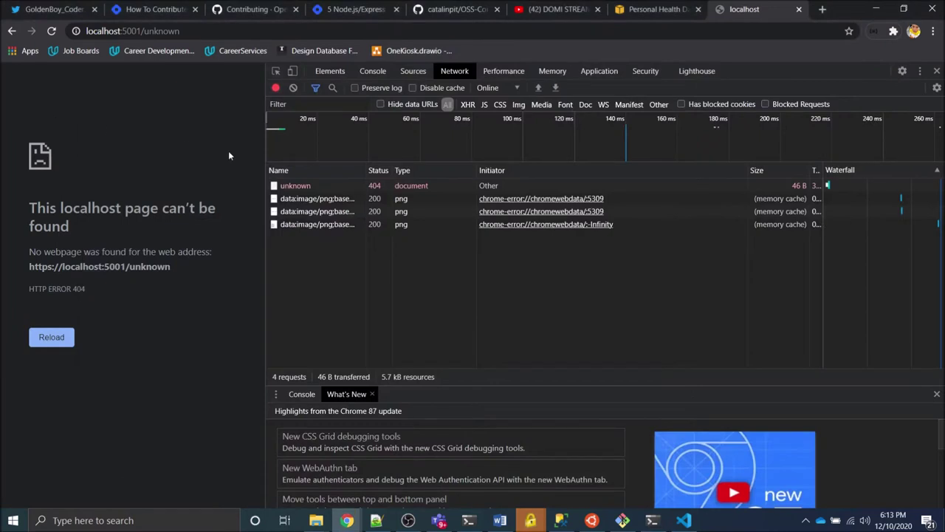
key("ctrl+l")
key("End")
key("BackSpace")
key("BackSpace")
key("BackSpace")
key("BackSpace")
key("BackSpace")
key("BackSpace")
key("BackSpace")
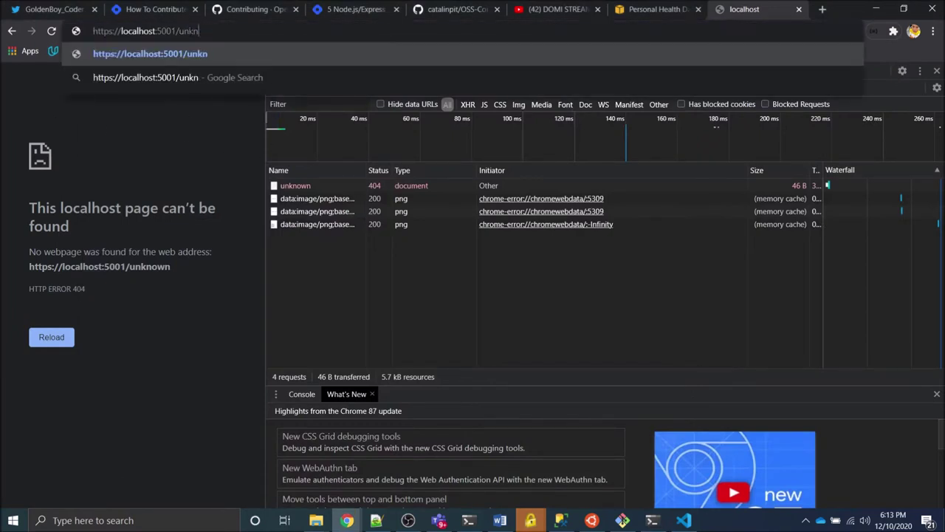
left_click(51, 32)
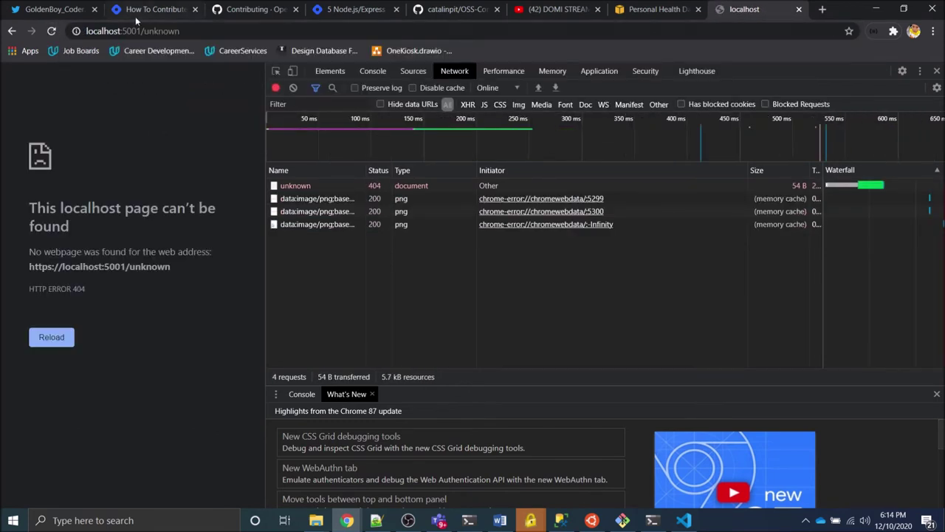
double_click(164, 31)
key("BackSpace")
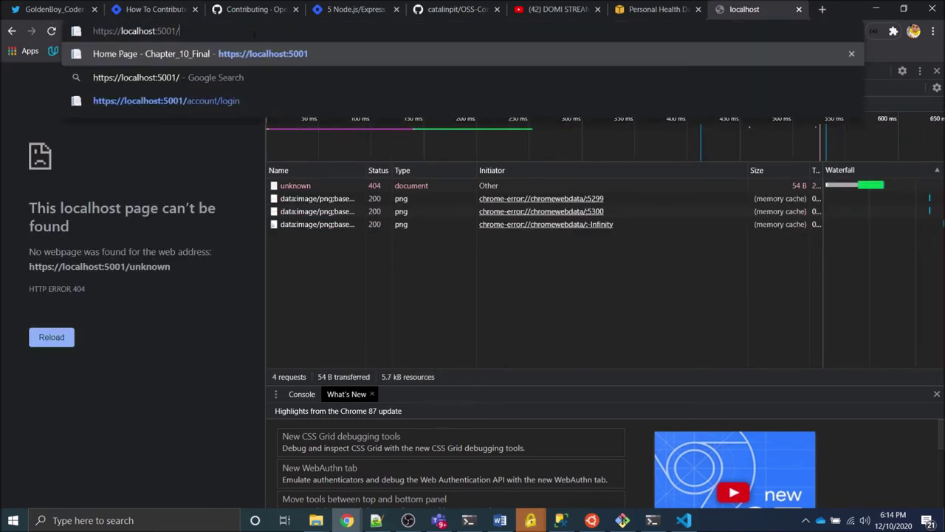
key("Return")
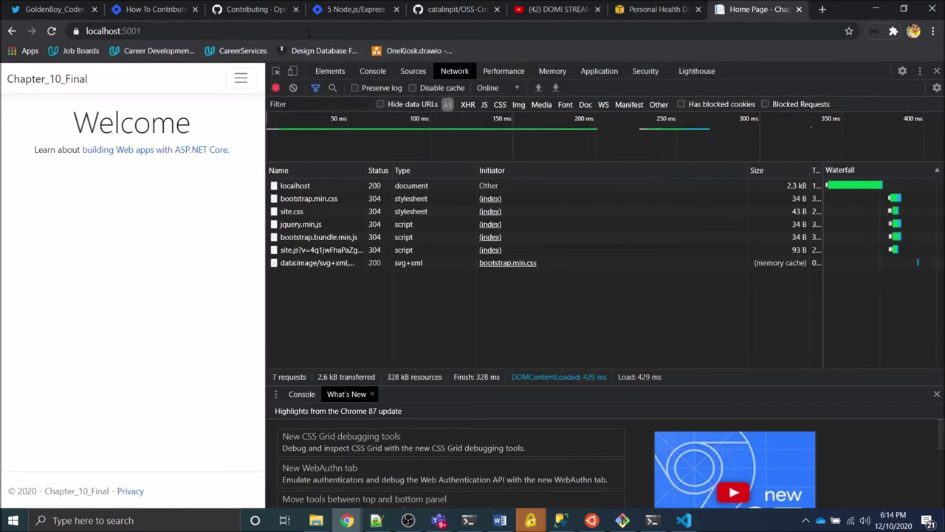
- Open the app's health check endpoint at localhost:5001/health
left_click(184, 31)
left_click(186, 31)
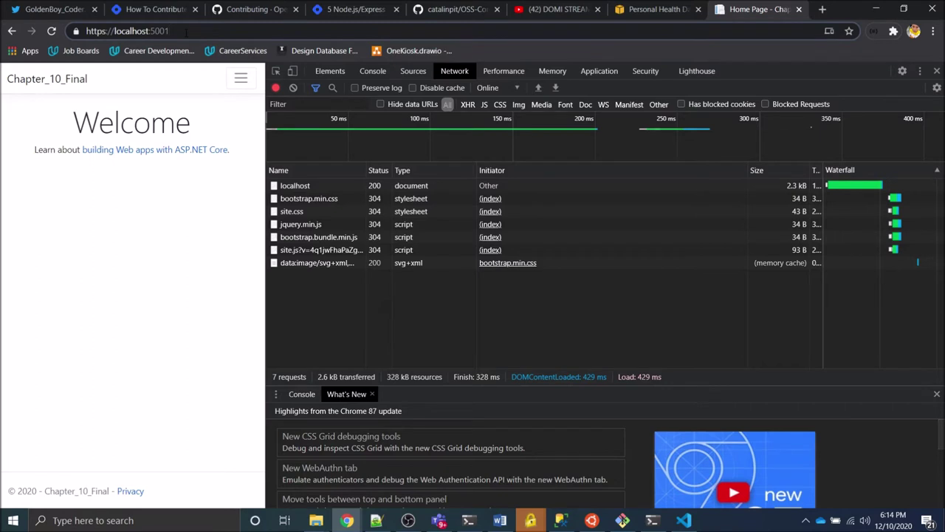
type("/health")
key("Return")
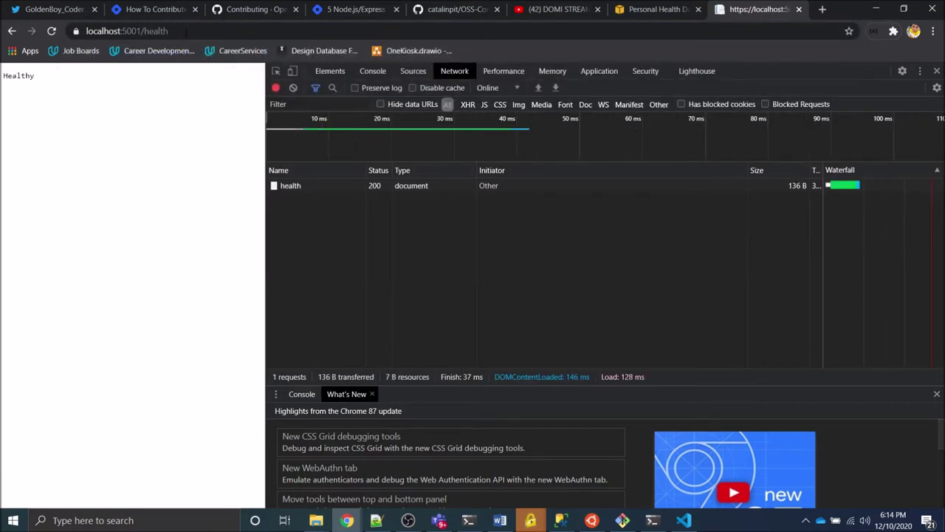
- Reload the health endpoint repeatedly to examine its response and status code
left_click(54, 33)
left_click(54, 33)
left_click(54, 33)
left_click(54, 34)
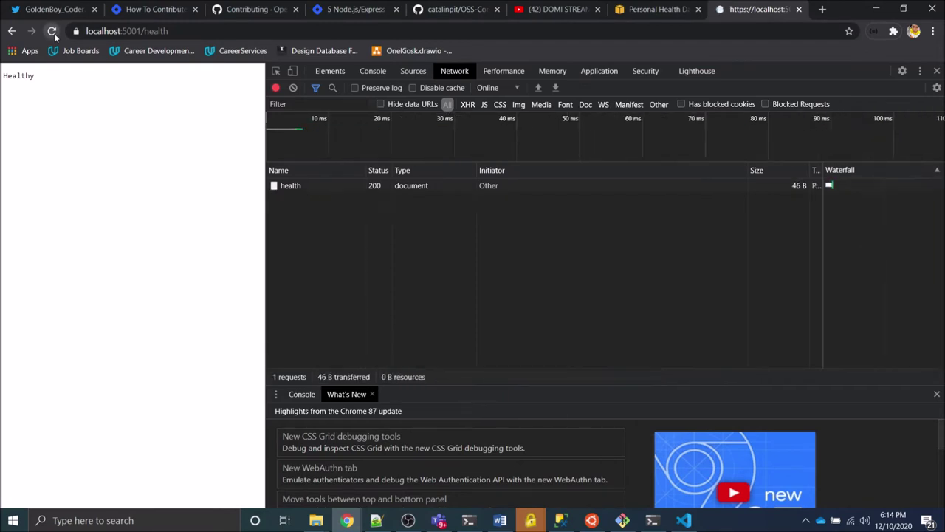
left_click(54, 33)
left_click(54, 33)
left_click(53, 33)
left_click(54, 33)
left_click(54, 33)
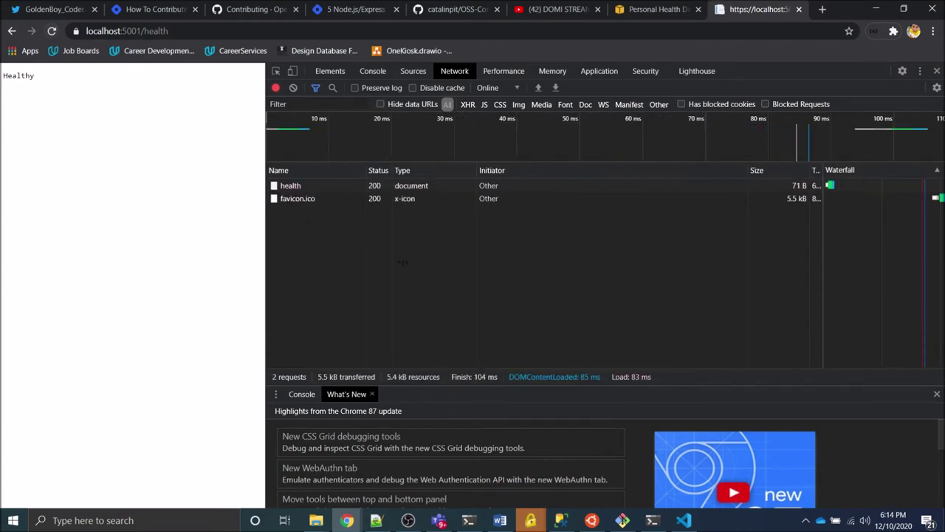
- Check the HealthCheck.cs code in Visual Studio Code, and return to Chrome to keep reloading the health endpoint and compare its statuses
left_click(686, 522)
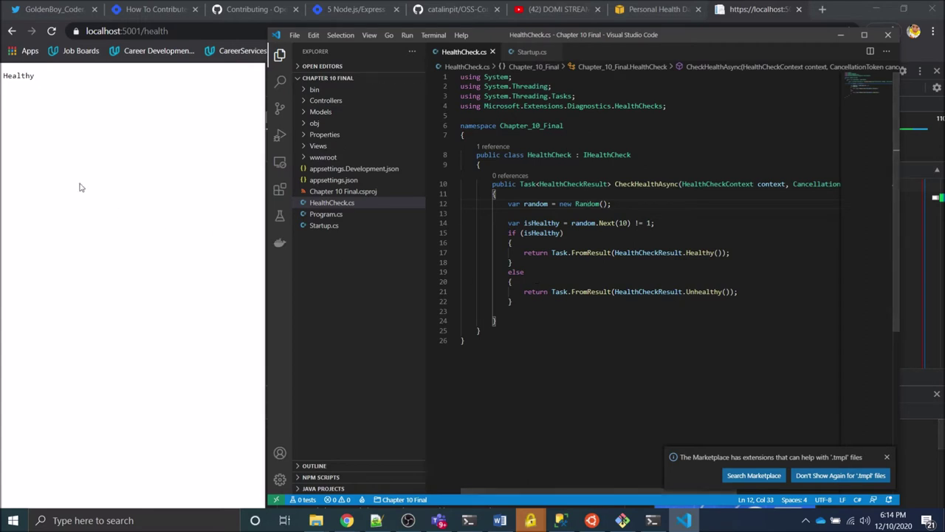
left_click(51, 31)
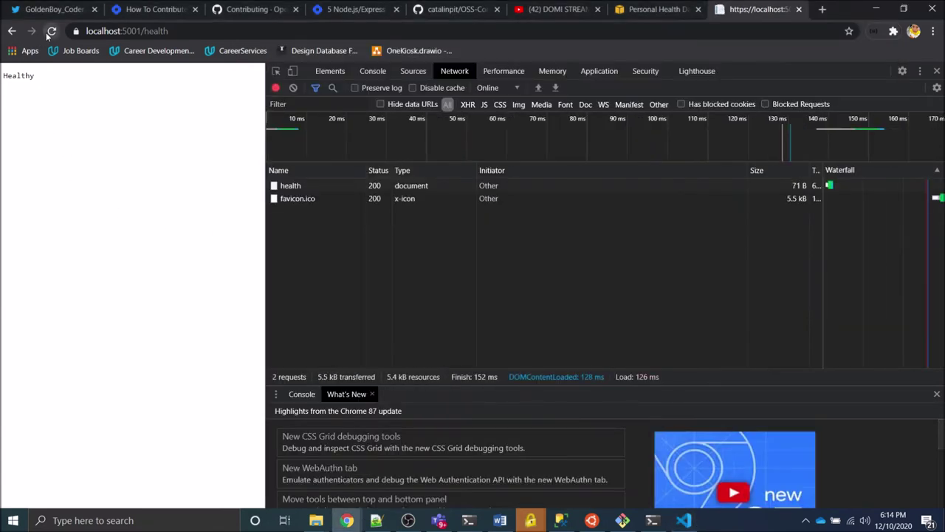
left_click(49, 33)
left_click(51, 31)
left_click(51, 32)
left_click(51, 32)
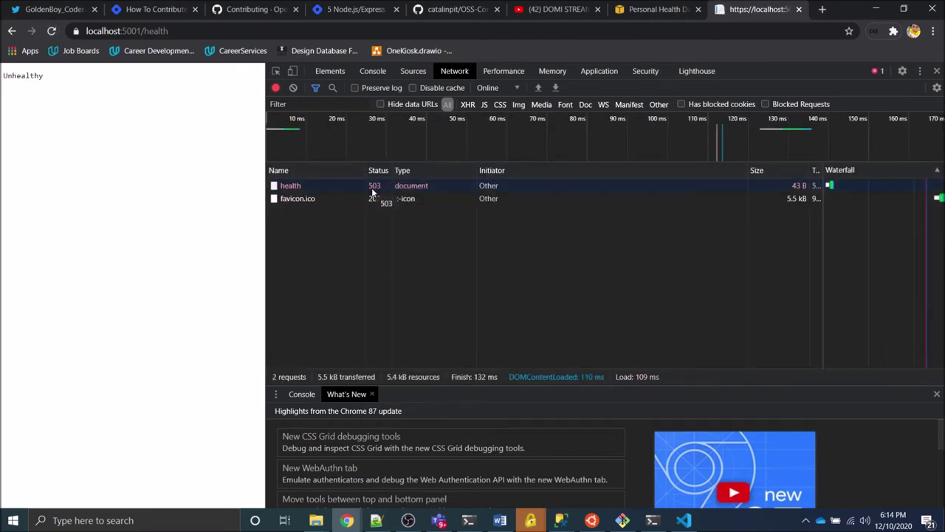
left_click(52, 32)
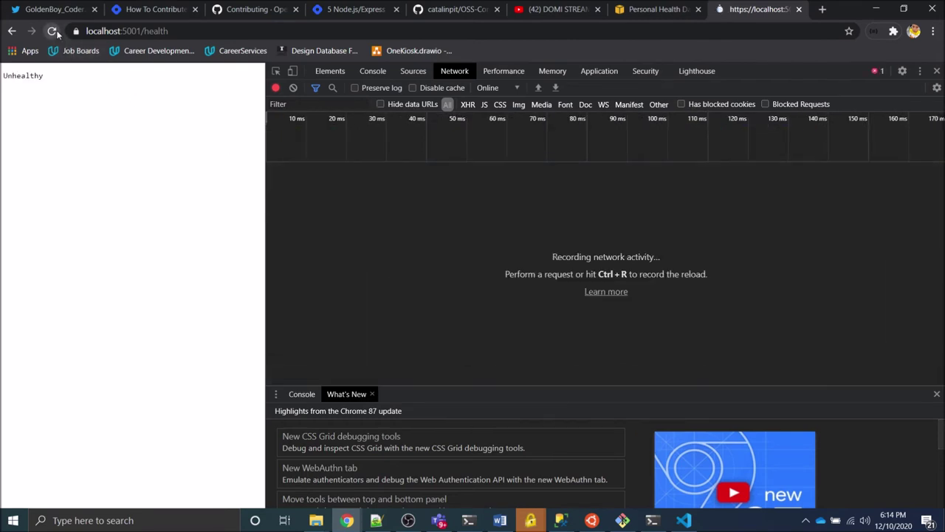
left_click(52, 32)
left_click(52, 31)
left_click(52, 32)
left_click(51, 32)
left_click(52, 32)
left_click(51, 32)
left_click(52, 32)
left_click(51, 31)
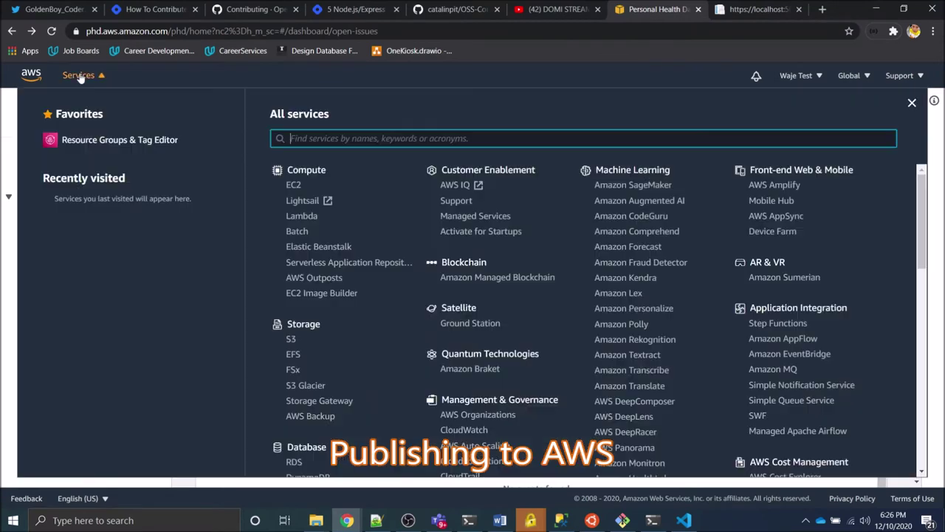
- Find the IAM service in the AWS console by searching for "iam" and open its list of users
left_click(80, 78)
type("iam")
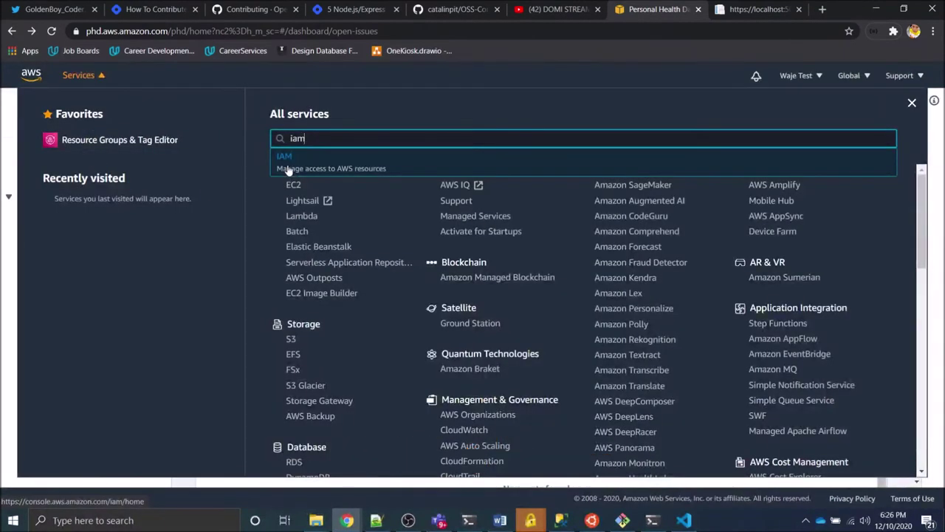
left_click(287, 164)
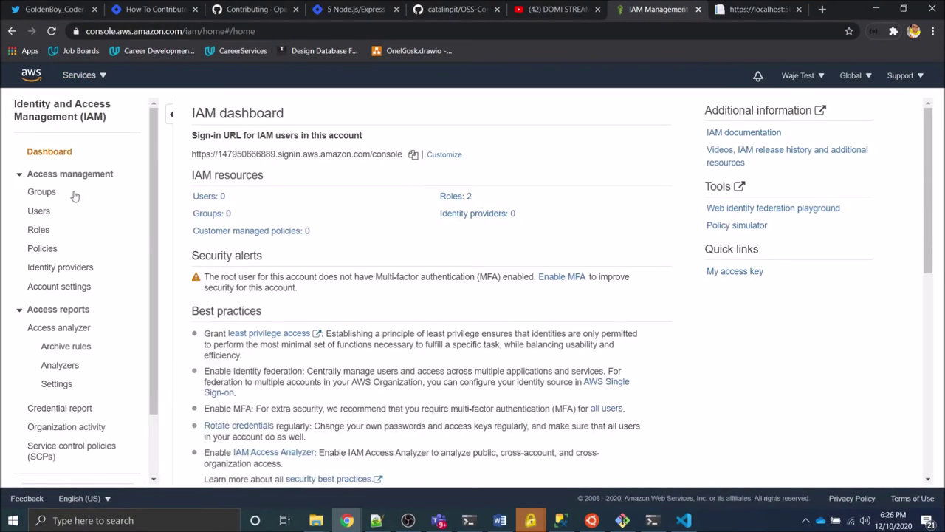
left_click(34, 212)
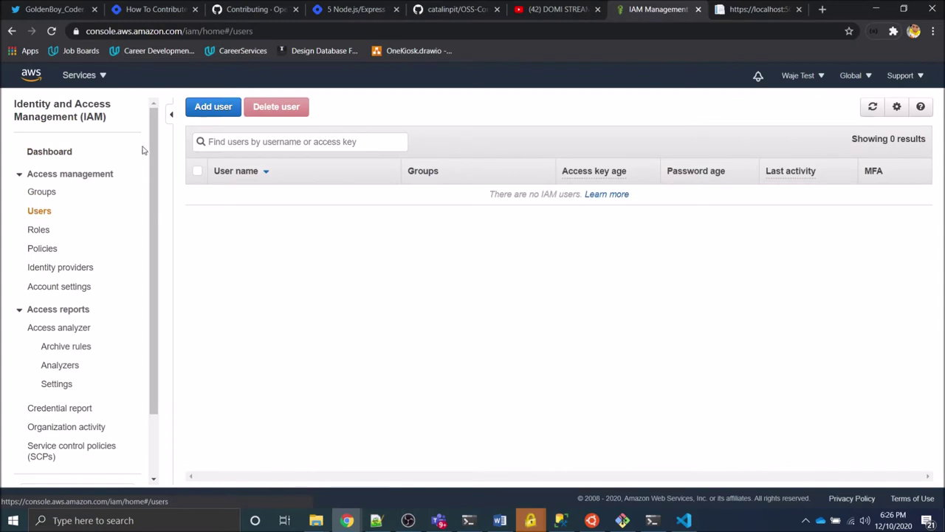
- Start adding an IAM user named VisualStudioUser with programmatic access and proceed to its permissions
left_click(213, 106)
left_click(360, 196)
type("Vis")
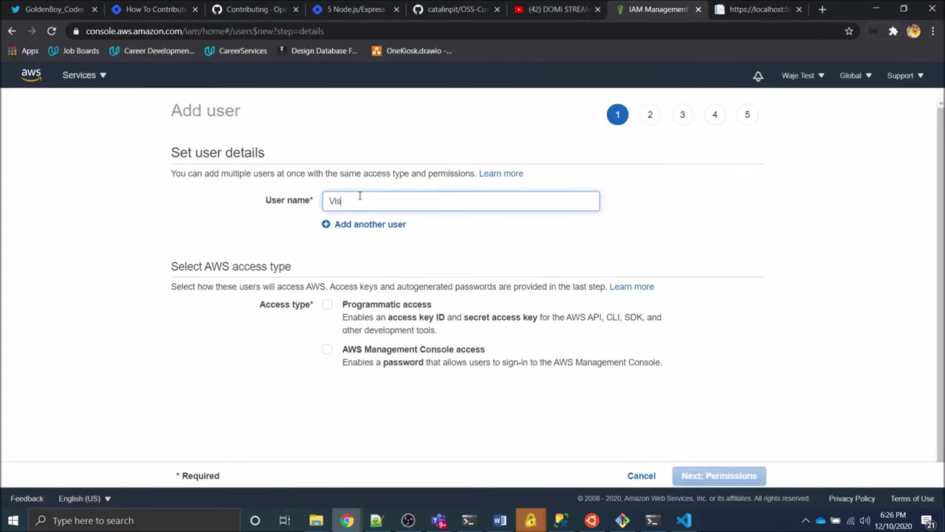
type("ualStudioUser")
left_click(329, 310)
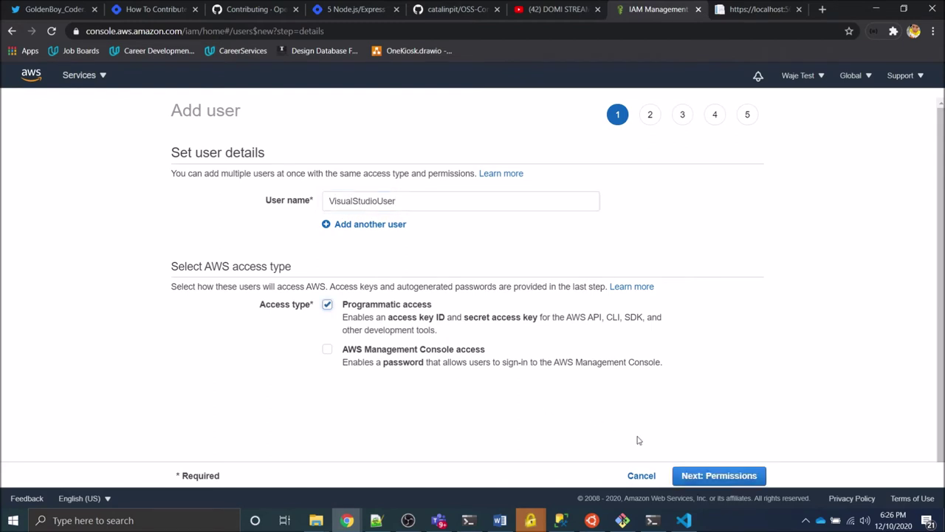
left_click(693, 473)
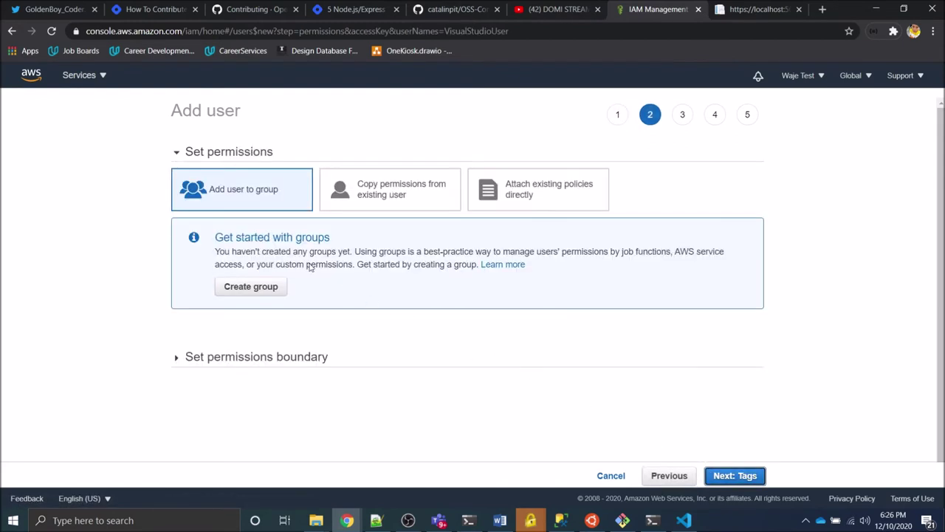
- Start creating a group for the user and name it VisualStudioPublisherGroup
left_click(265, 290)
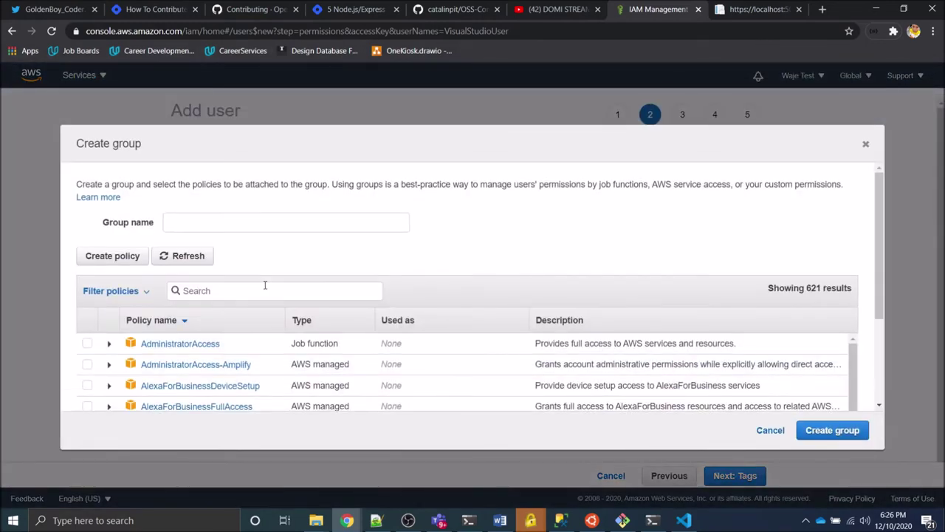
left_click(246, 231)
type("Vis")
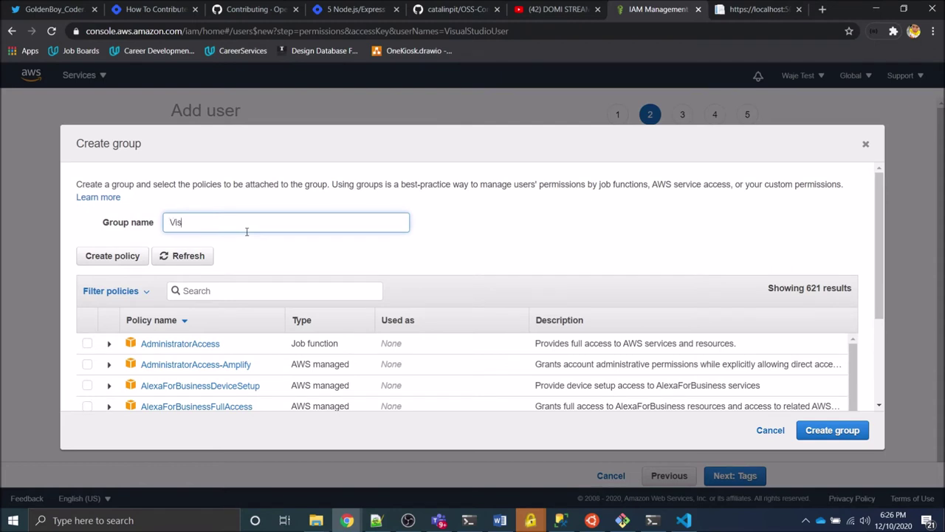
type("ualStudioPublisherGroup")
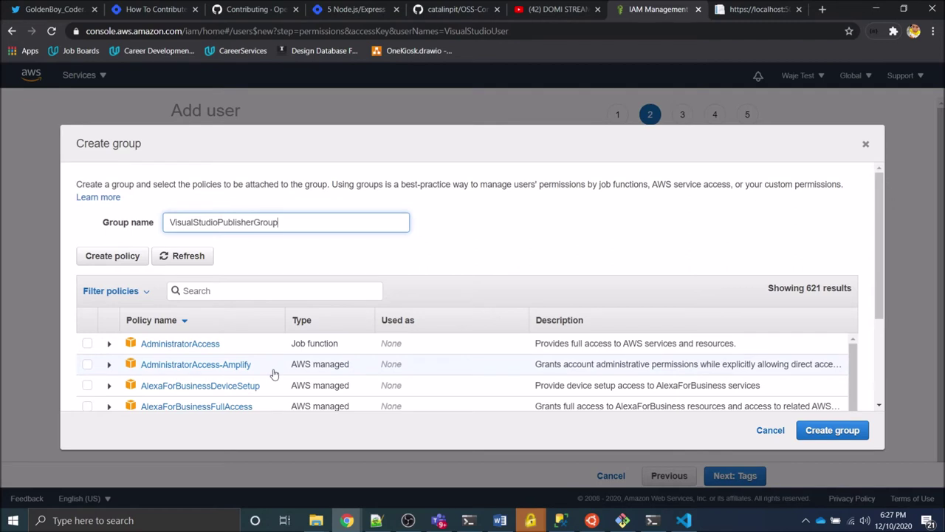
- Search the group's policies for "iam" and select the IAMFullAccess policy
scroll(274, 375, "down", 1)
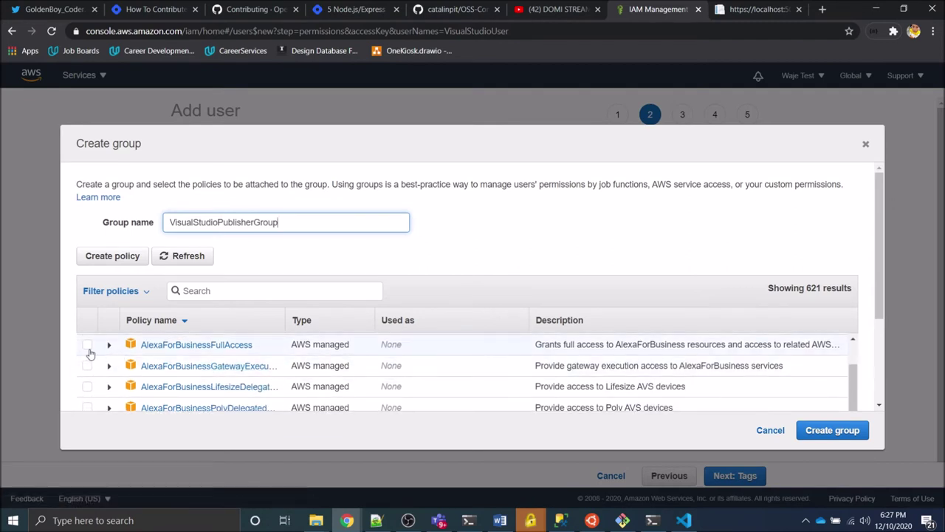
scroll(191, 377, "up", 1)
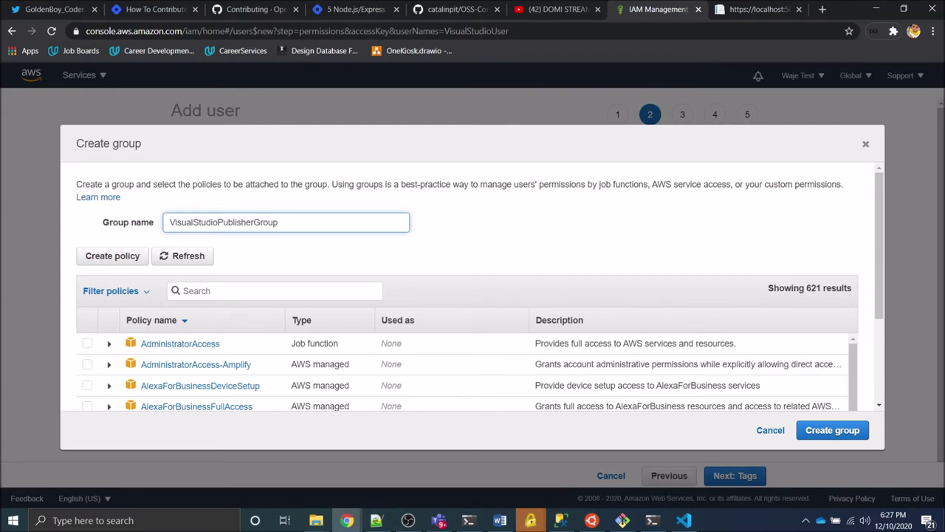
scroll(151, 367, "down", 3)
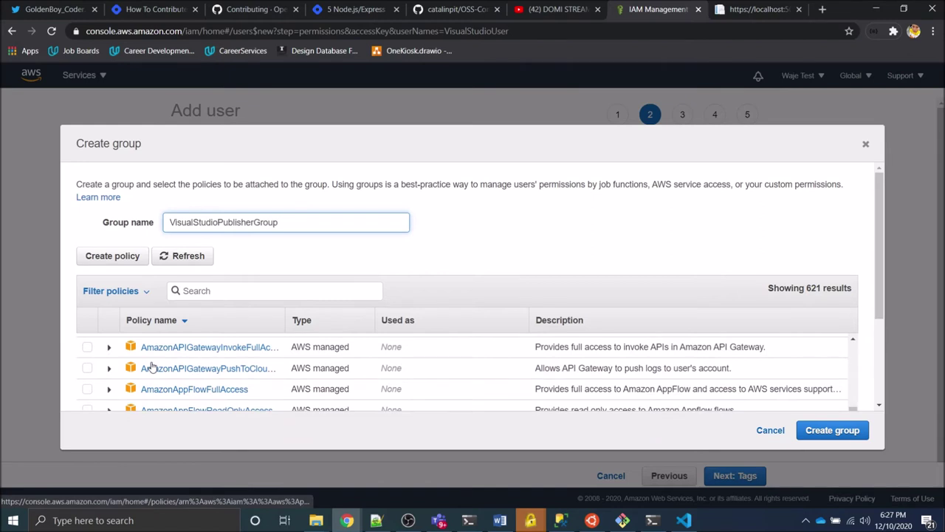
scroll(151, 368, "down", 10)
left_click(215, 290)
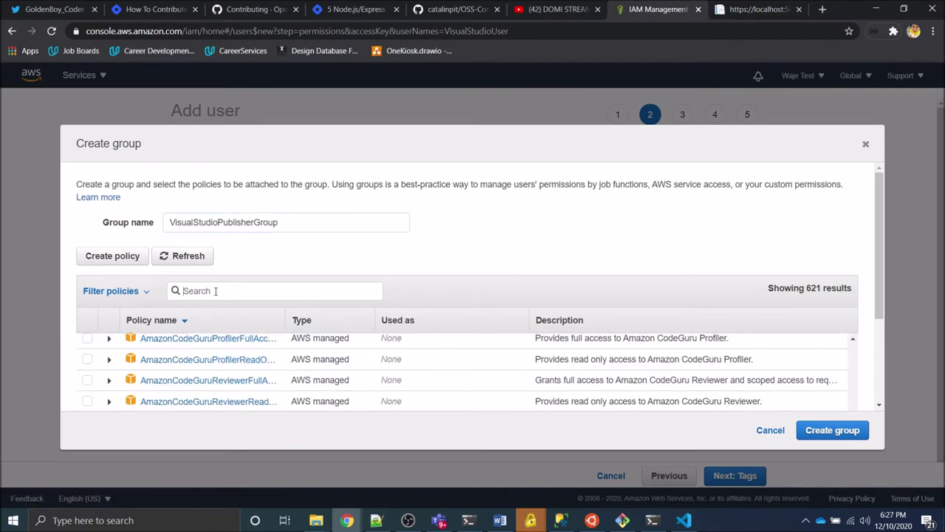
type("iam")
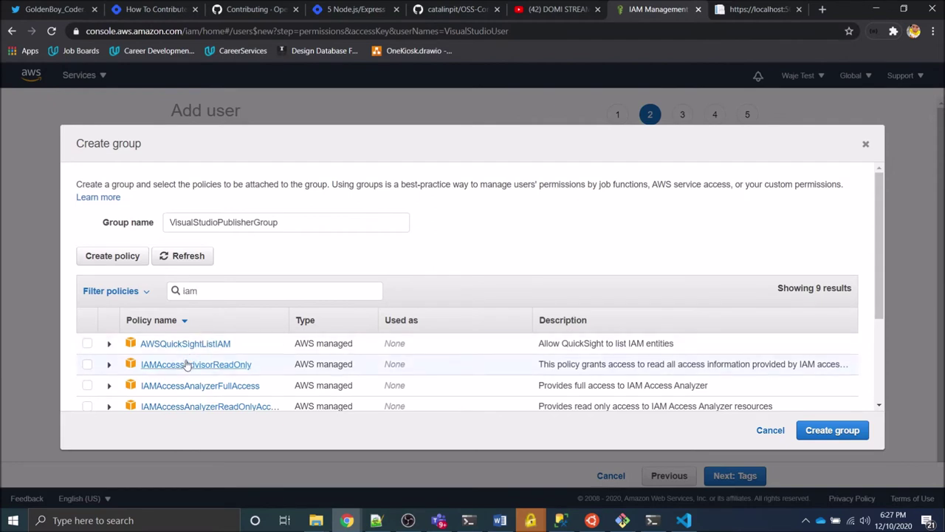
scroll(185, 366, "down", 1)
left_click(87, 366)
- Search the policies for "beanstalk", select AWSElasticBeanstalkFullAccess, and create the group
left_click_drag(201, 232, 182, 233)
type("b")
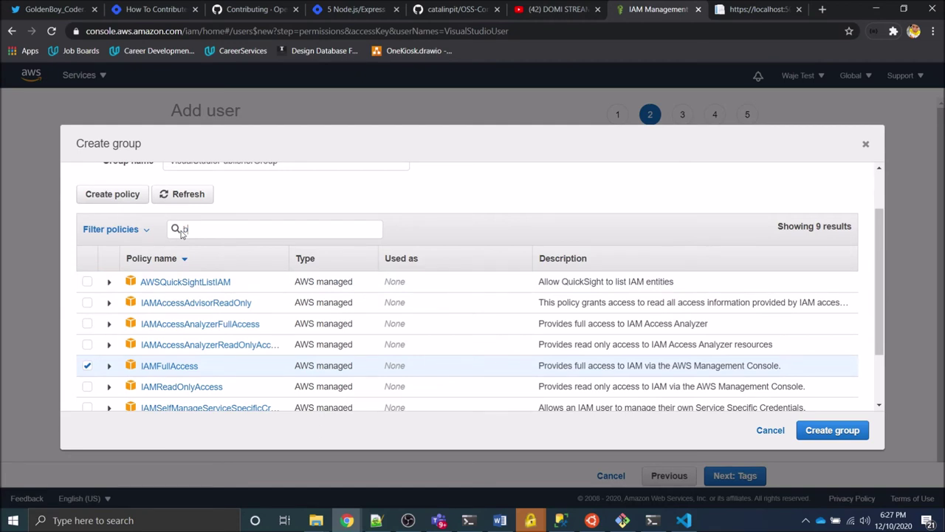
type("ean")
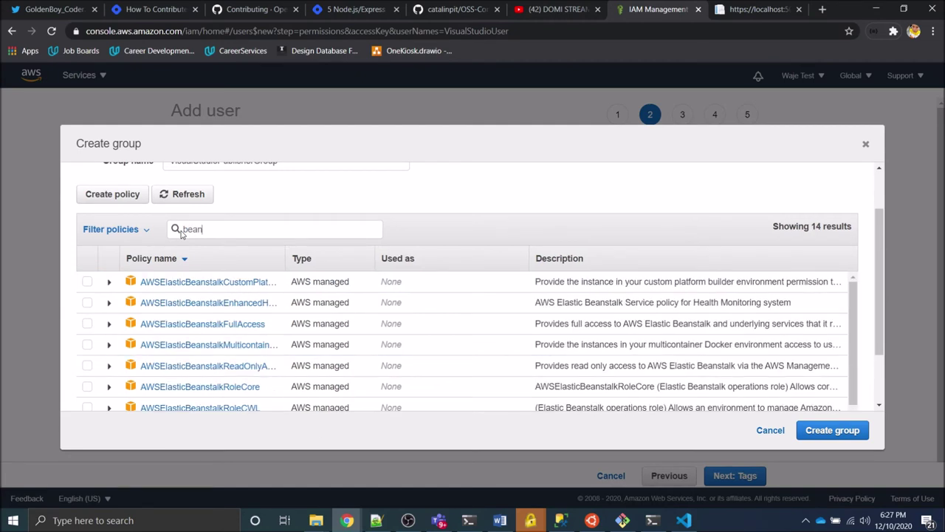
type("stalk")
left_click(87, 329)
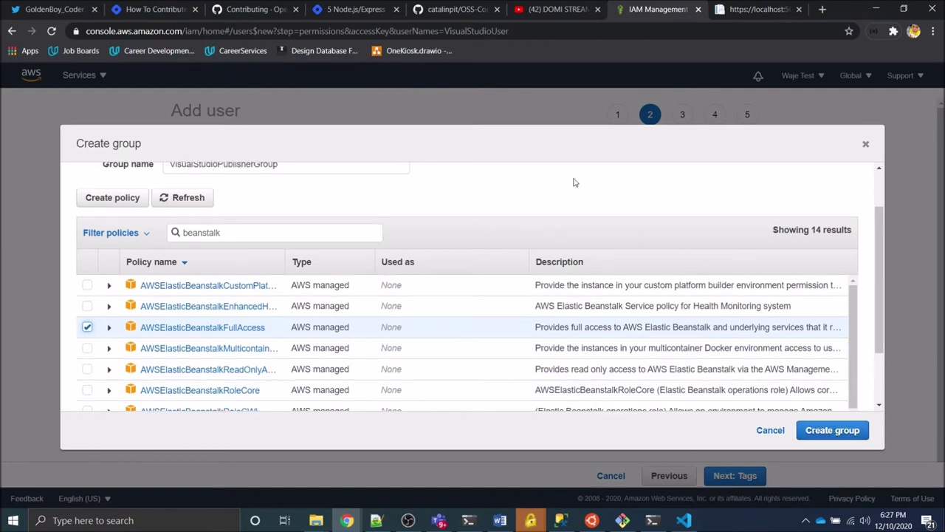
scroll(574, 182, "up", 2)
left_click(819, 436)
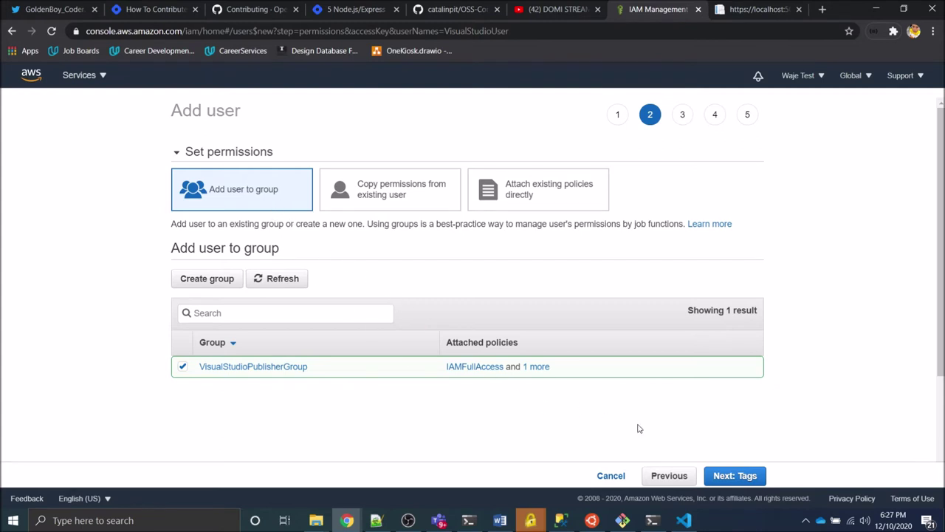
- Create the user without tags and save its credentials CSV as new_user_credentials in the Downloads folder
left_click(752, 478)
left_click(752, 477)
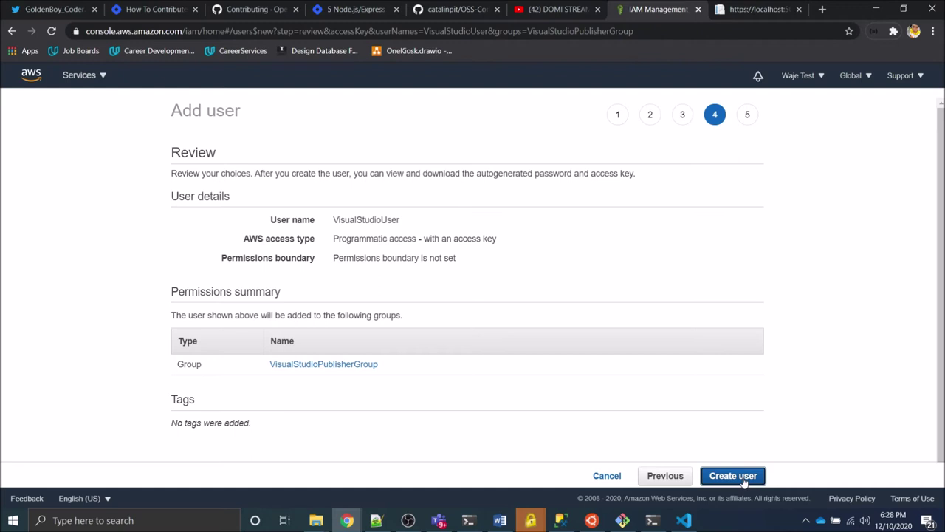
left_click(744, 480)
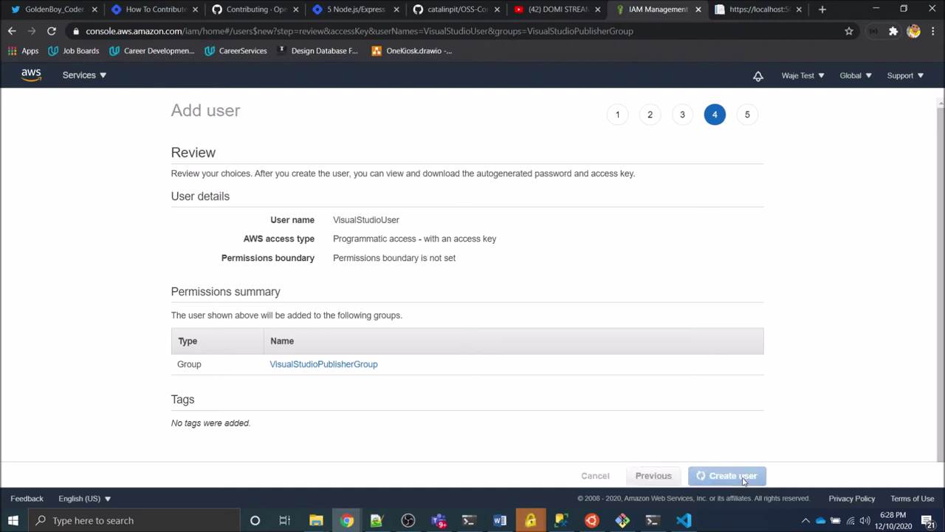
left_click(236, 278)
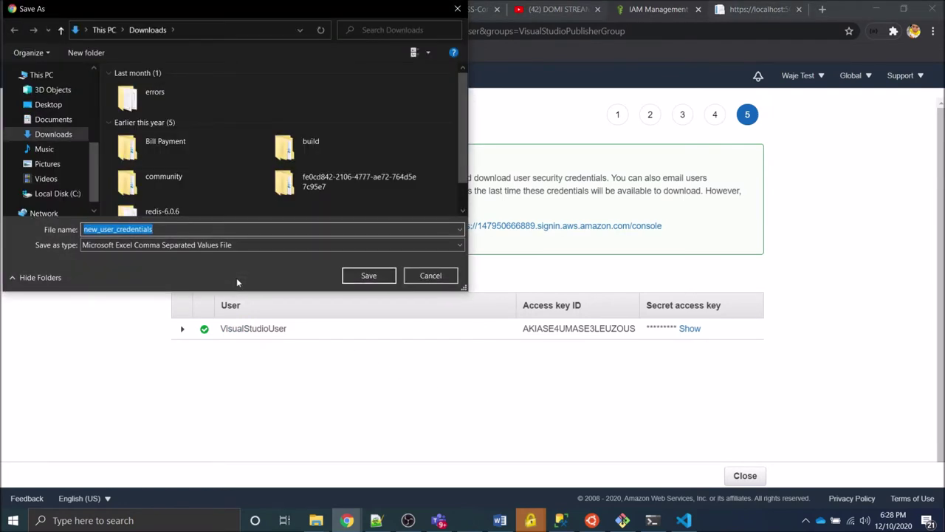
left_click(370, 275)
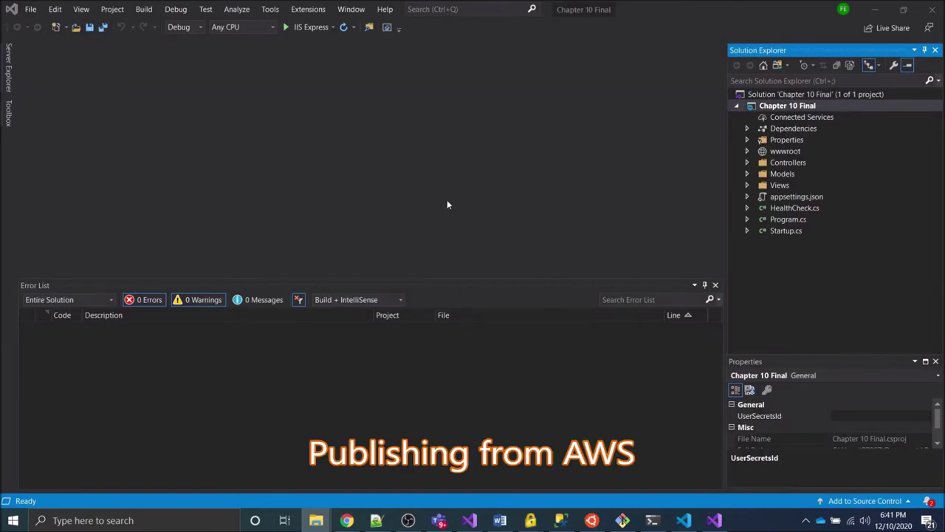
- Start publishing the Chapter 10 Final project to AWS Elastic Beanstalk and name a new account profile VisualStudioPublisher
right_click(786, 107)
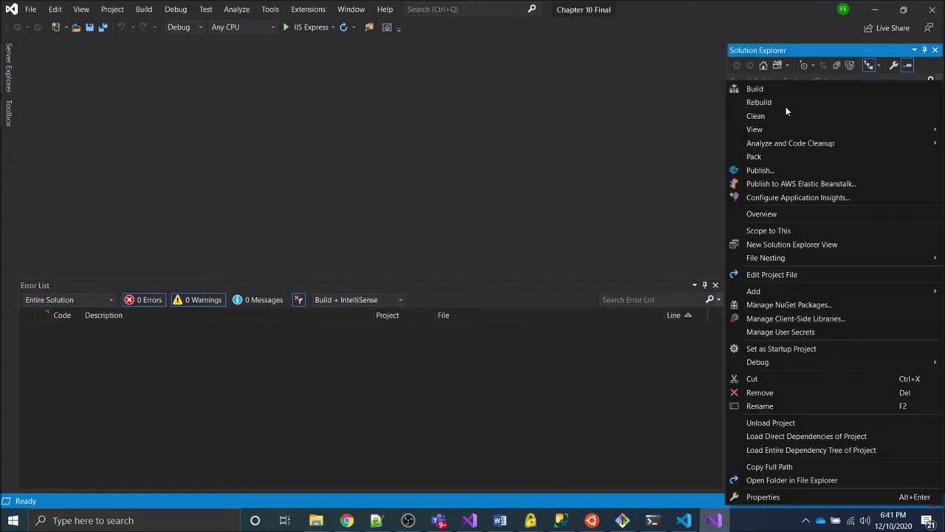
left_click(786, 183)
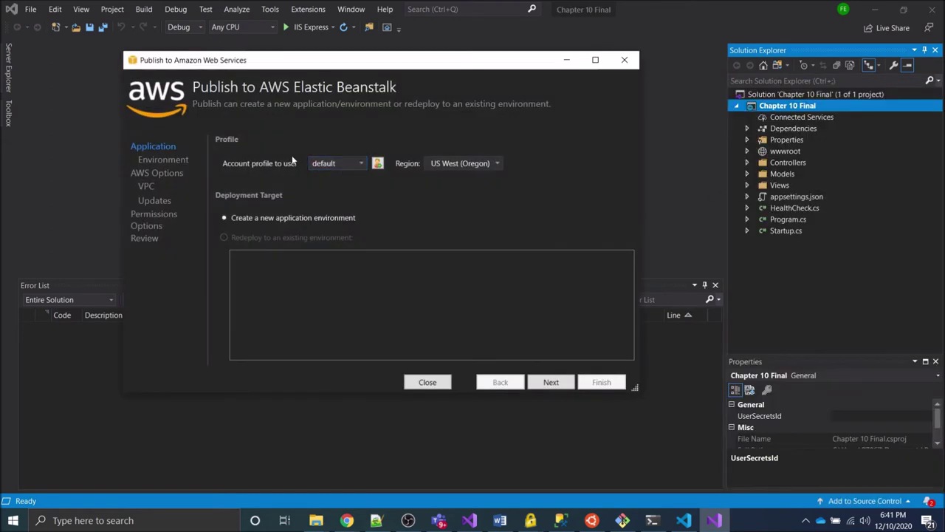
left_click(377, 163)
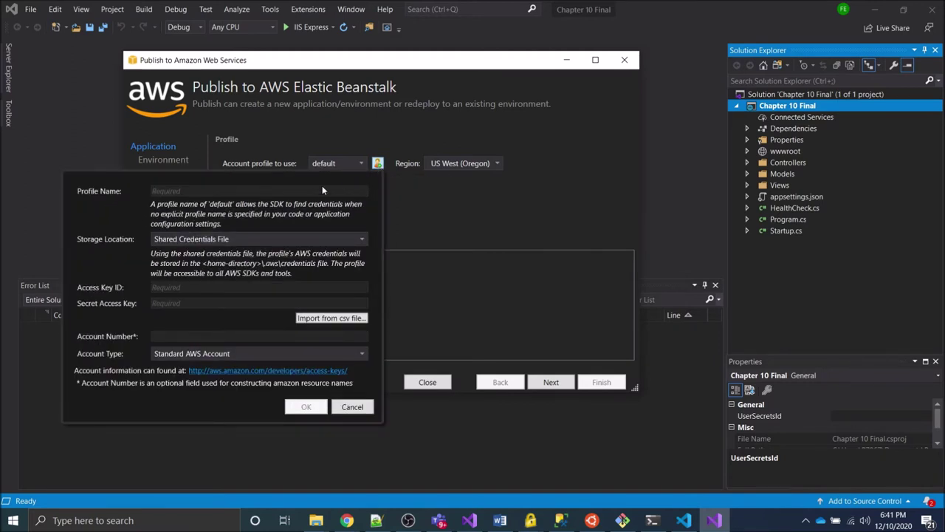
left_click(285, 192)
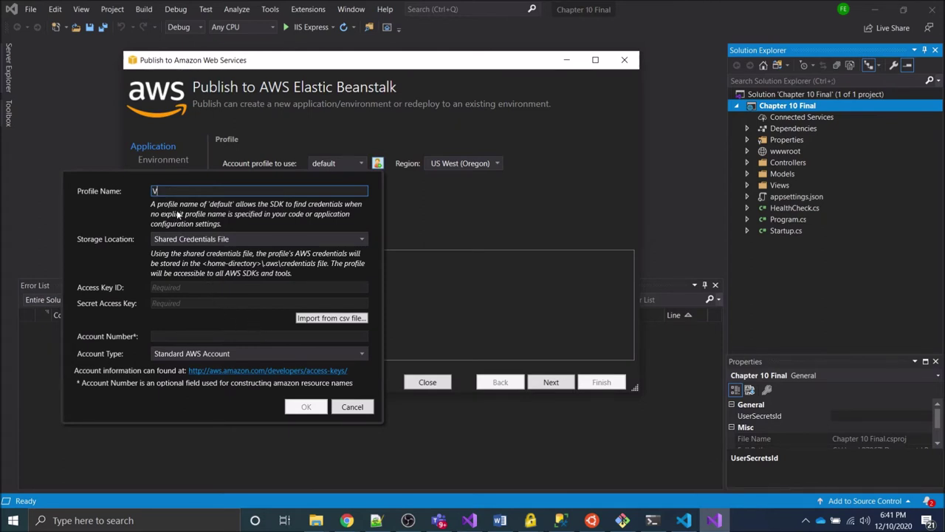
type("StudioPublisher")
- Import the profile's access key ID and secret access key from the downloaded credentials CSV file and save the profile
left_click(323, 323)
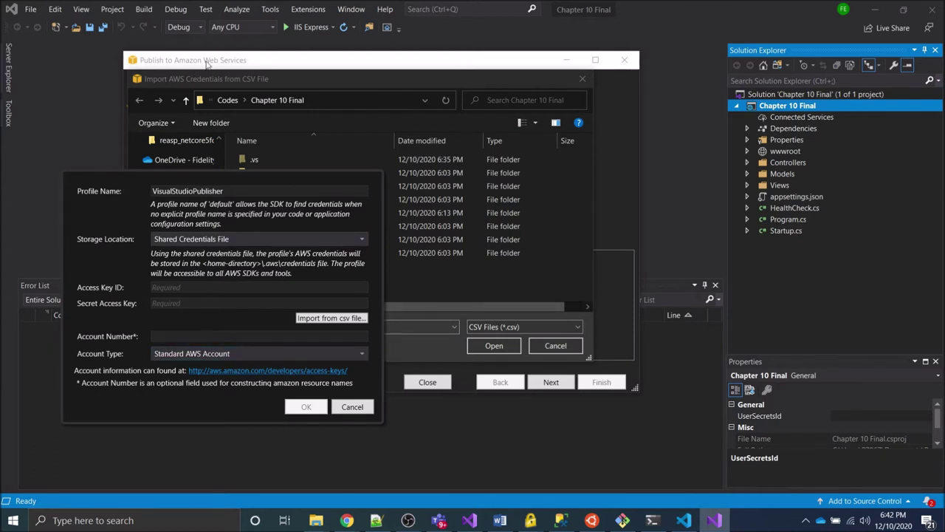
left_click(507, 292)
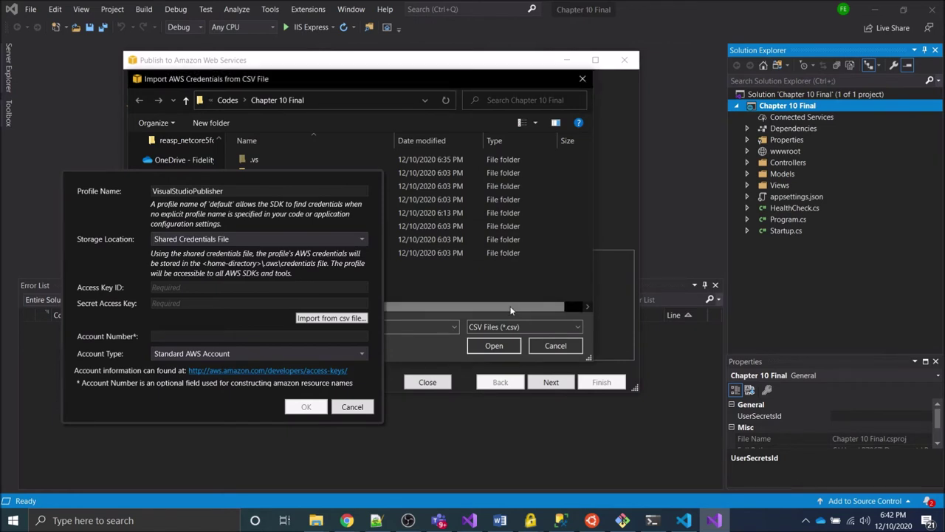
scroll(180, 159, "down", 2)
scroll(180, 159, "up", 5)
scroll(179, 158, "up", 1)
left_click(178, 155)
left_click(303, 164)
left_click(502, 348)
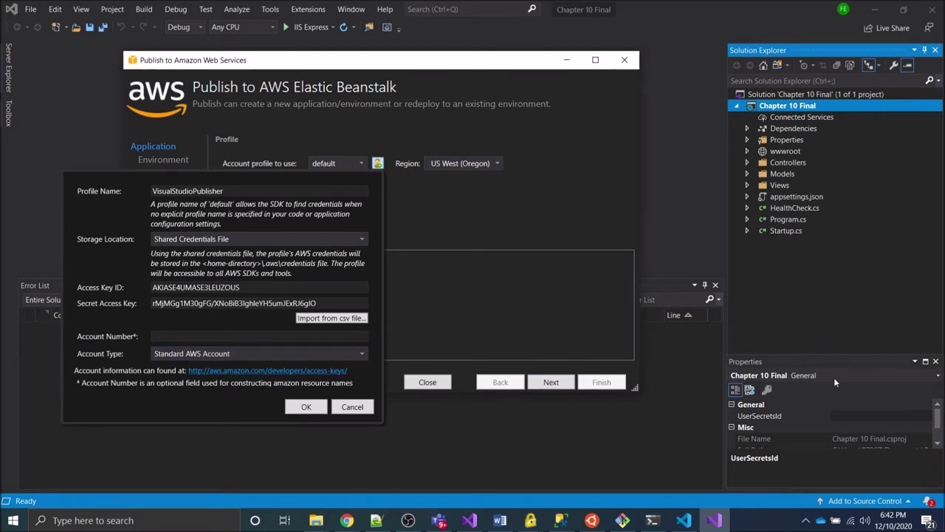
left_click(304, 405)
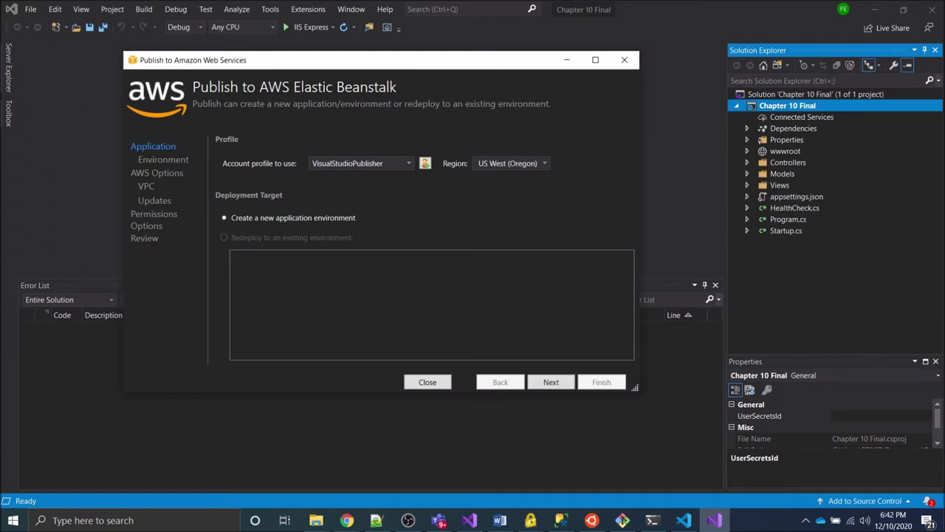
- Set the deployment region to Europe (London) and proceed with creating a new application environment
left_click(543, 164)
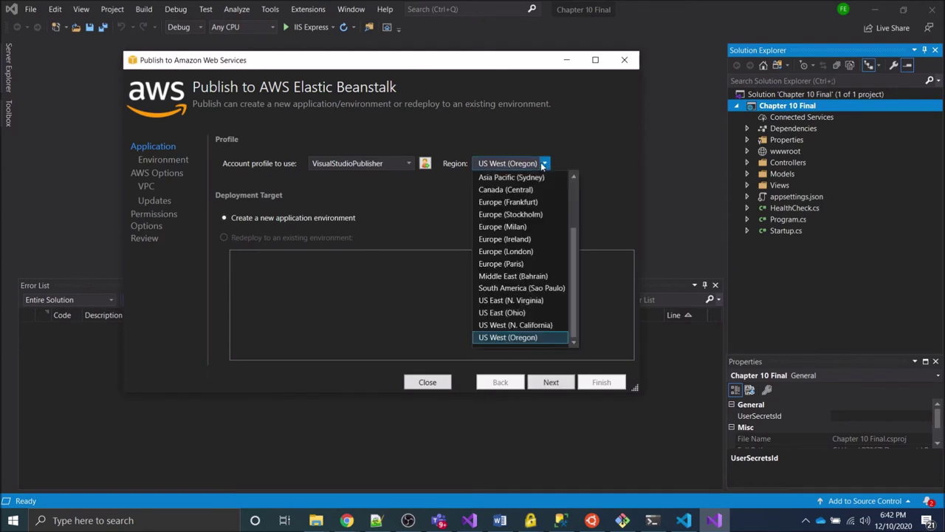
left_click(511, 252)
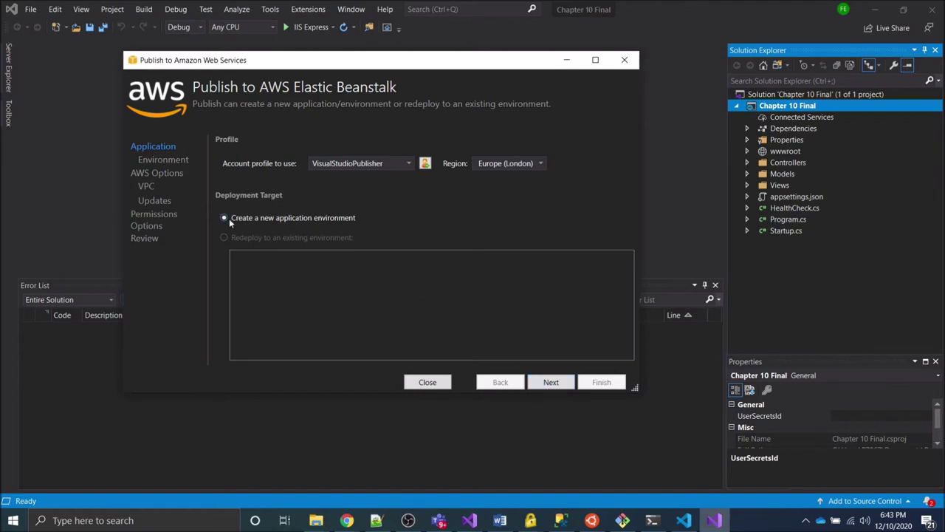
left_click(547, 383)
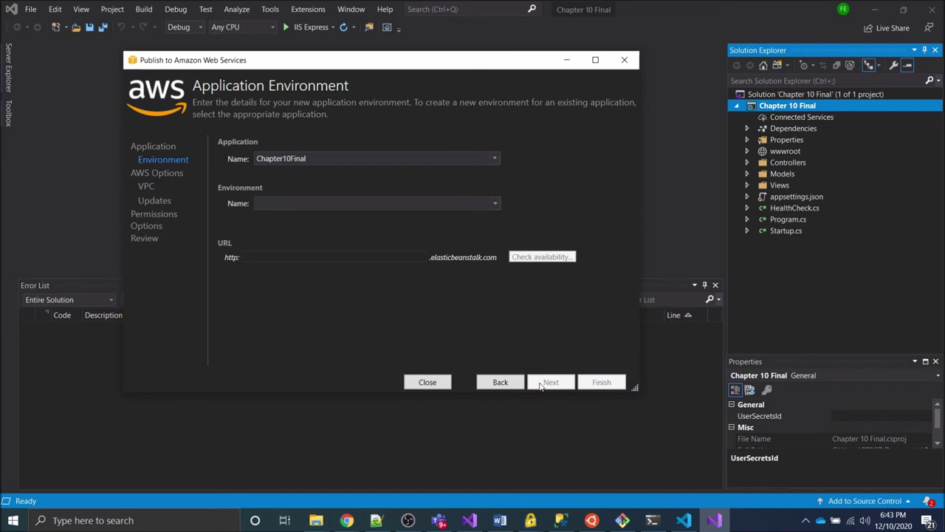
- Choose Chapter10Final-dev as the environment name, check its URL's availability, and continue to the AWS options
left_click(495, 204)
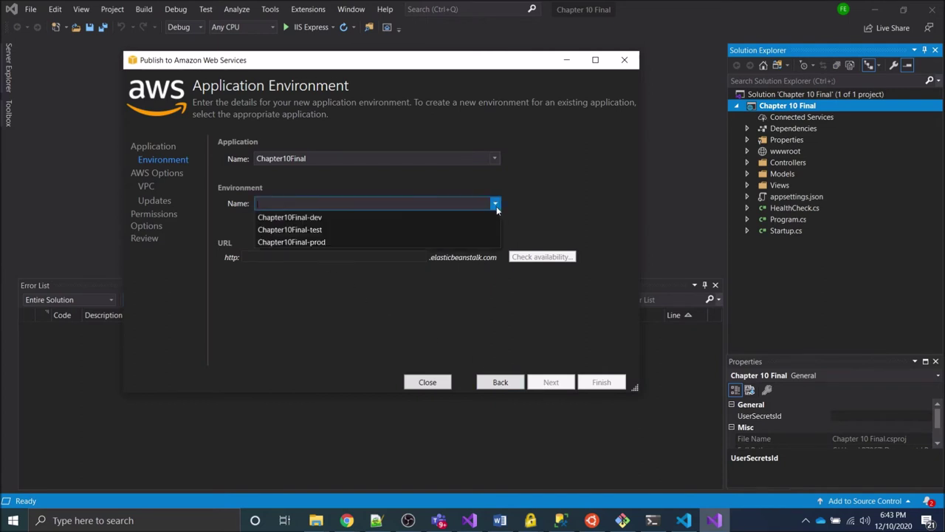
key("Return")
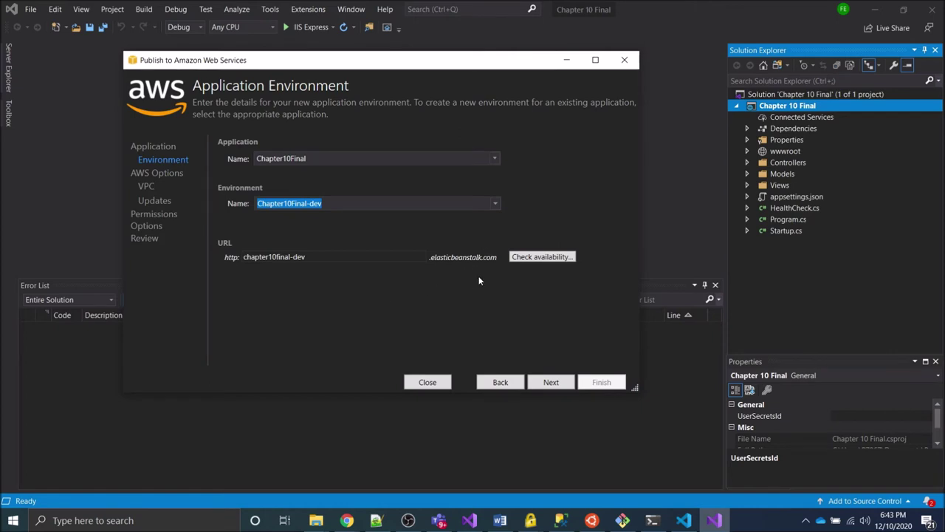
left_click(539, 260)
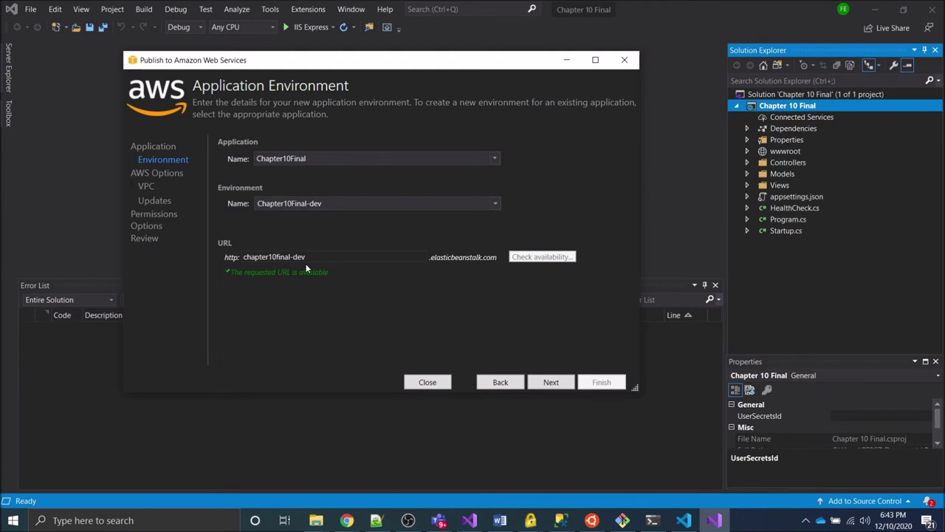
left_click(552, 383)
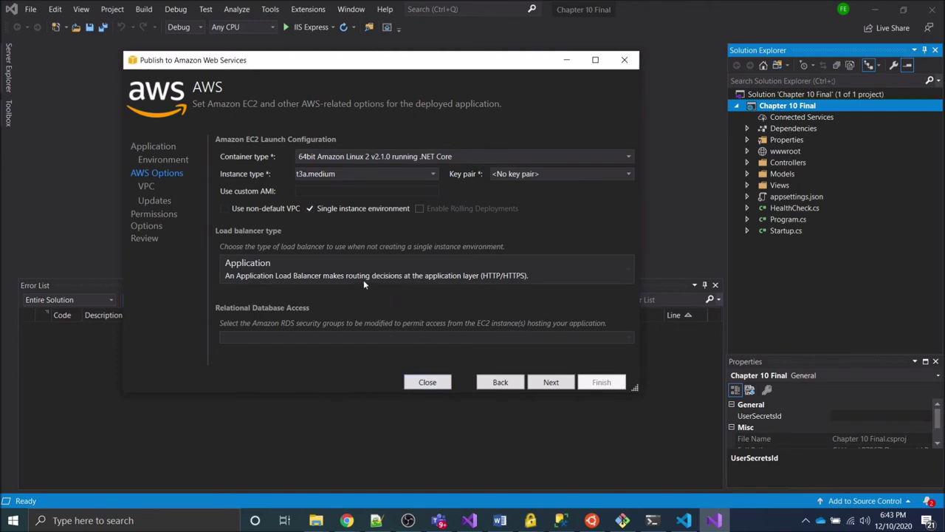
- Switch to Chrome and examine the Elastic Beanstalk .NET 5 release notes for supported Linux and Windows Server platform versions
left_click(613, 156)
left_click(613, 156)
left_click(348, 522)
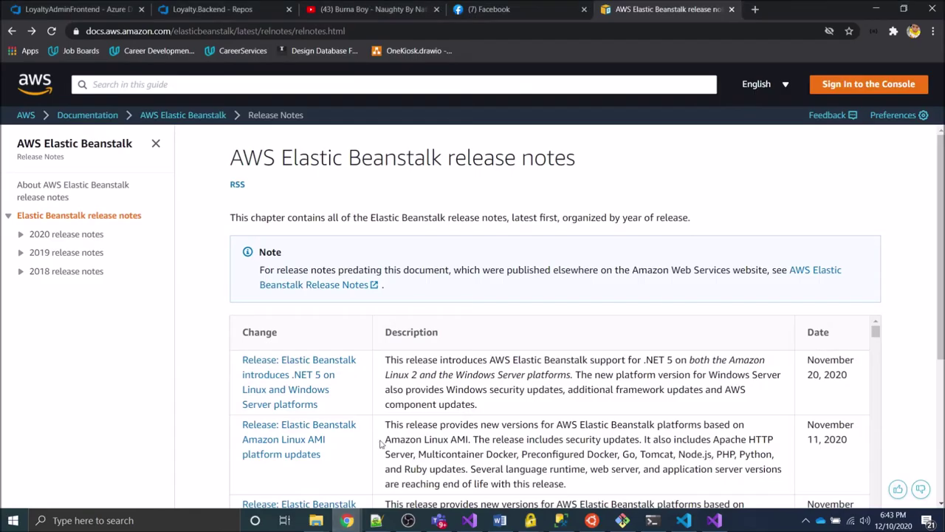
left_click(381, 484)
left_click_drag(348, 31, 86, 31)
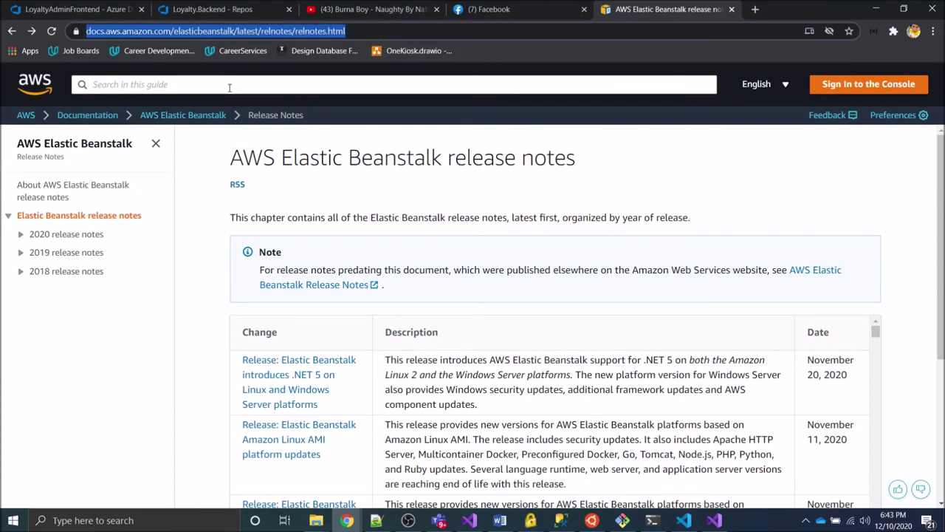
left_click(286, 368)
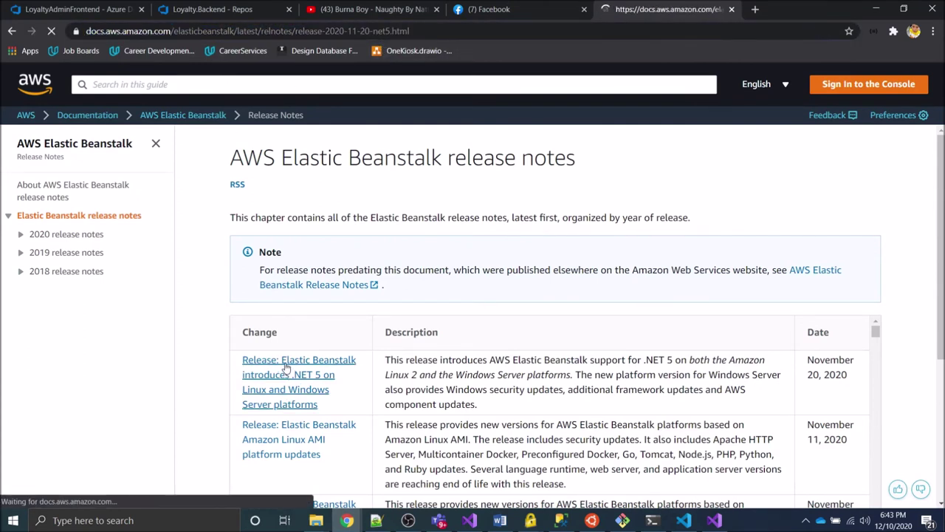
scroll(755, 351, "down", 10)
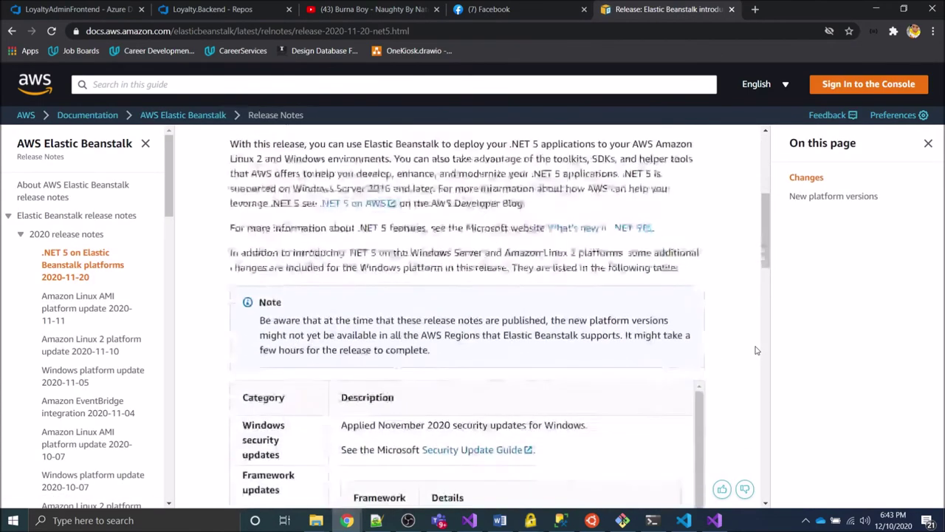
scroll(755, 351, "down", 1)
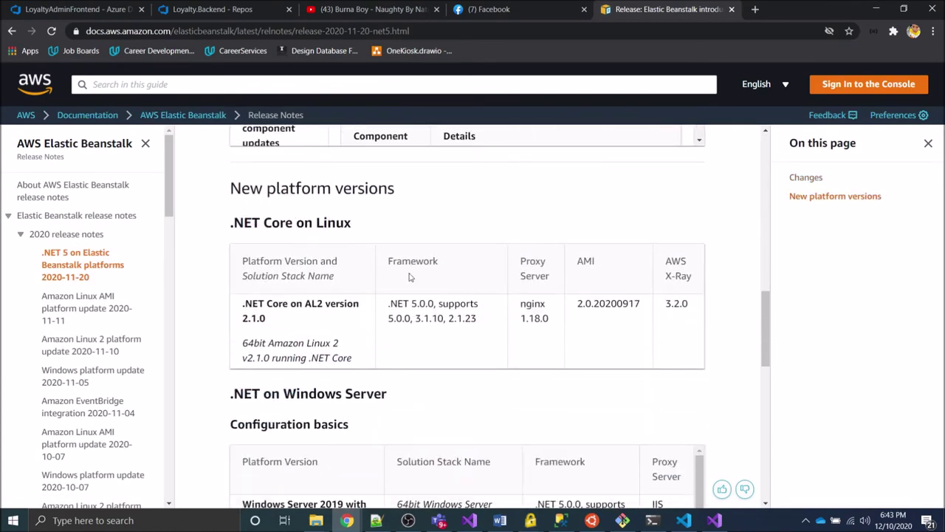
left_click_drag(393, 400, 229, 394)
scroll(738, 400, "down", 3)
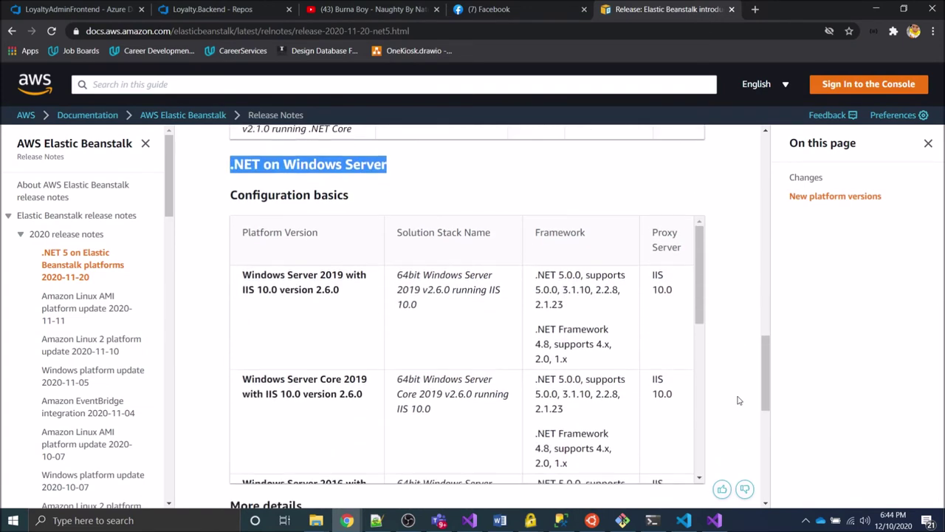
left_click_drag(357, 277, 237, 263)
left_click_drag(535, 259, 582, 256)
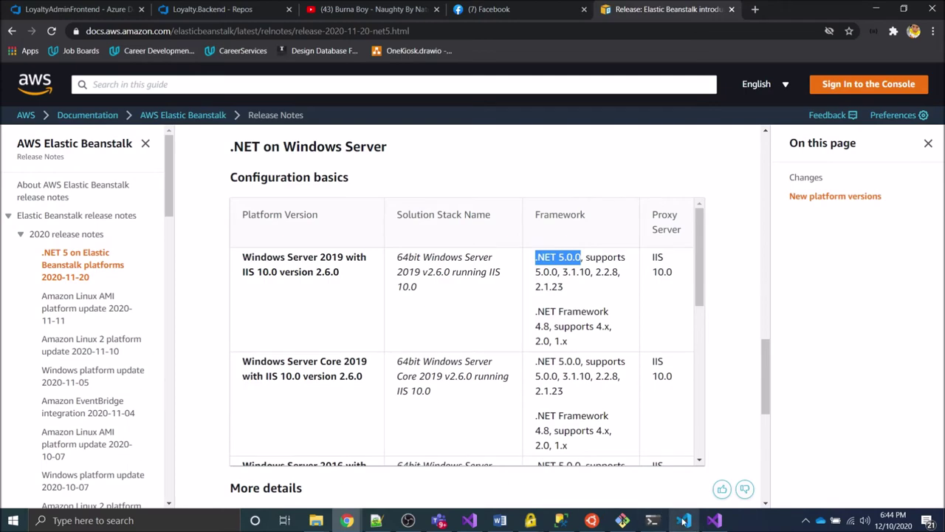
- Switch back to Visual Studio and set the container type to 64bit Windows Server 2019 v2.6.0 running IIS 10.0
left_click(714, 520)
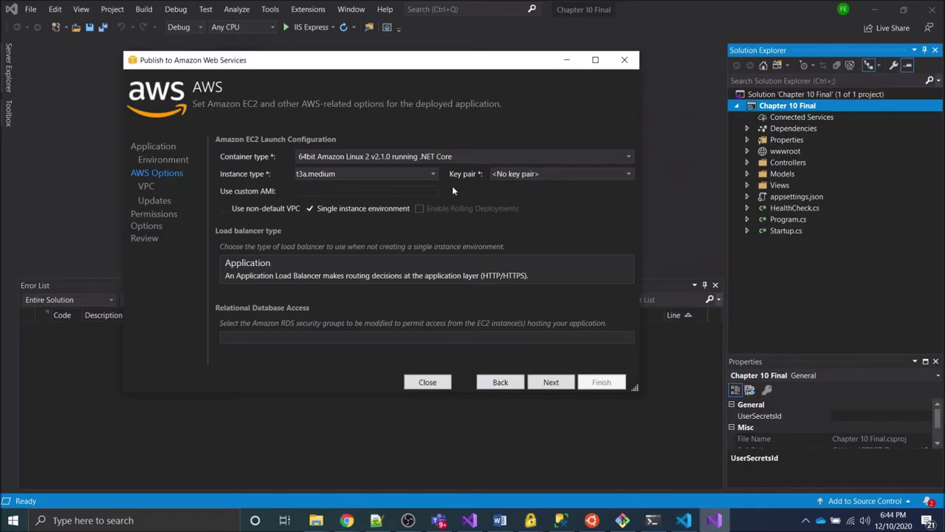
left_click(629, 157)
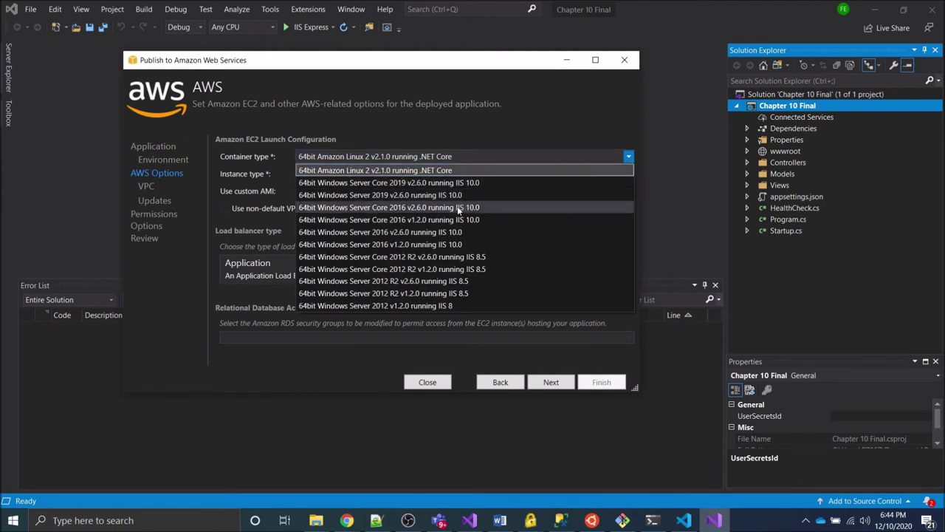
left_click(402, 195)
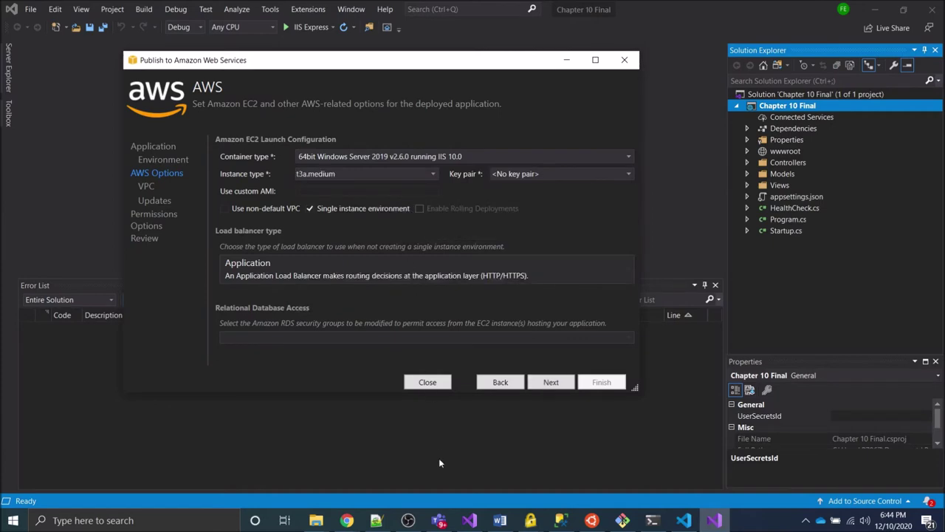
- Compare the Windows Server 2019 solution stack name in Chrome's release notes with the container type chosen in Visual Studio
mouse_move(346, 520)
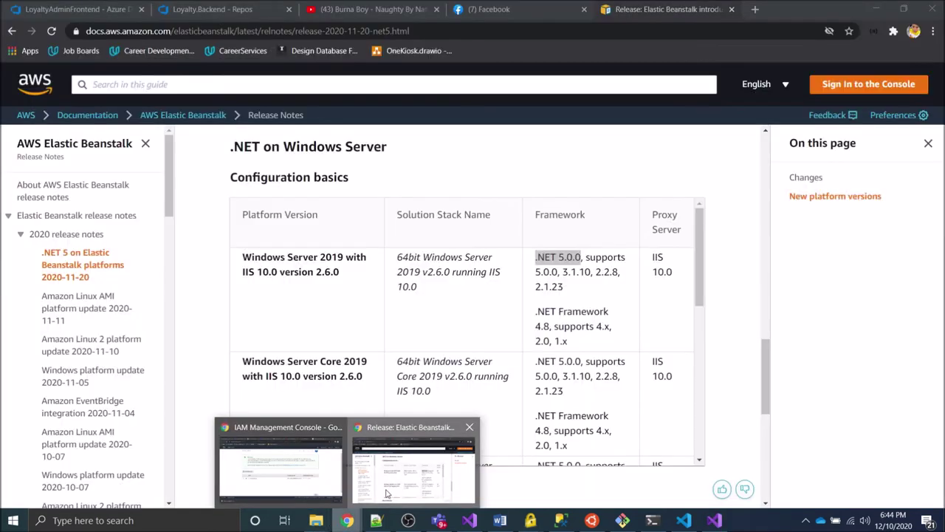
left_click(387, 494)
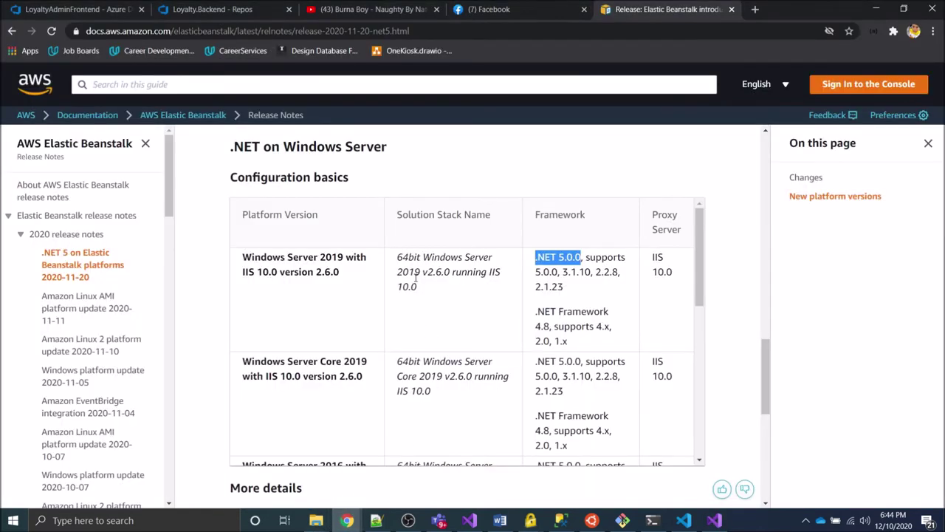
left_click_drag(423, 273, 495, 289)
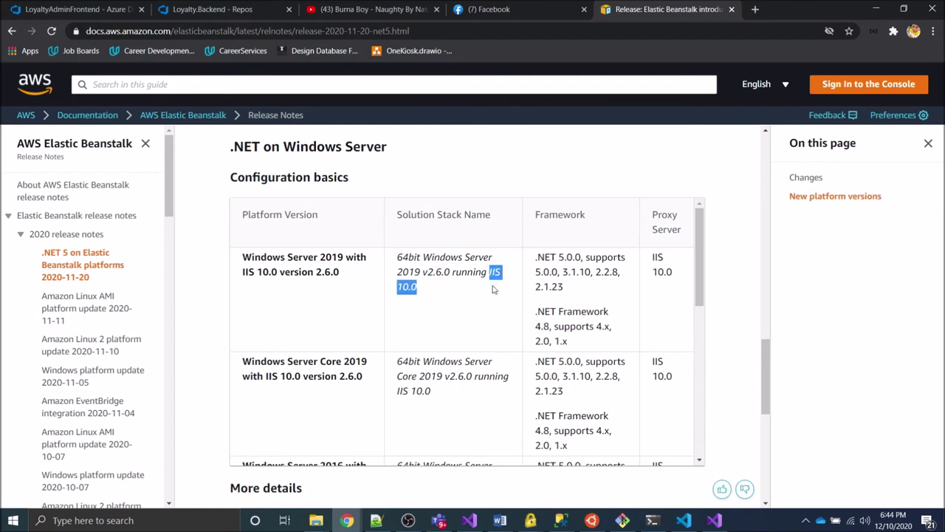
left_click(713, 520)
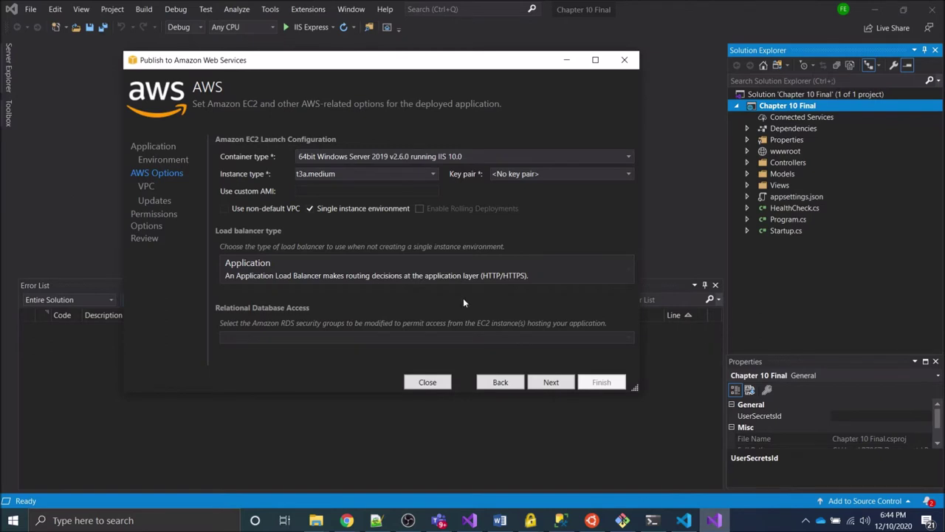
left_click(407, 157)
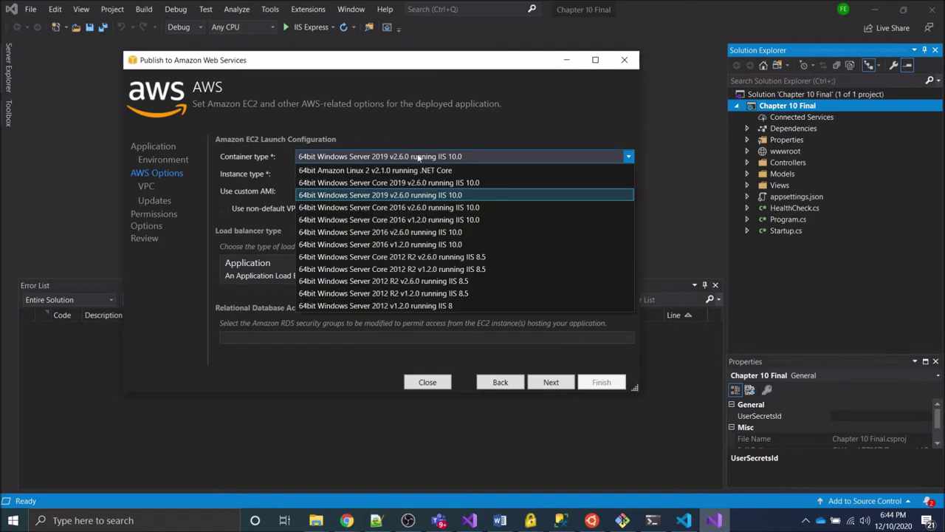
left_click(474, 156)
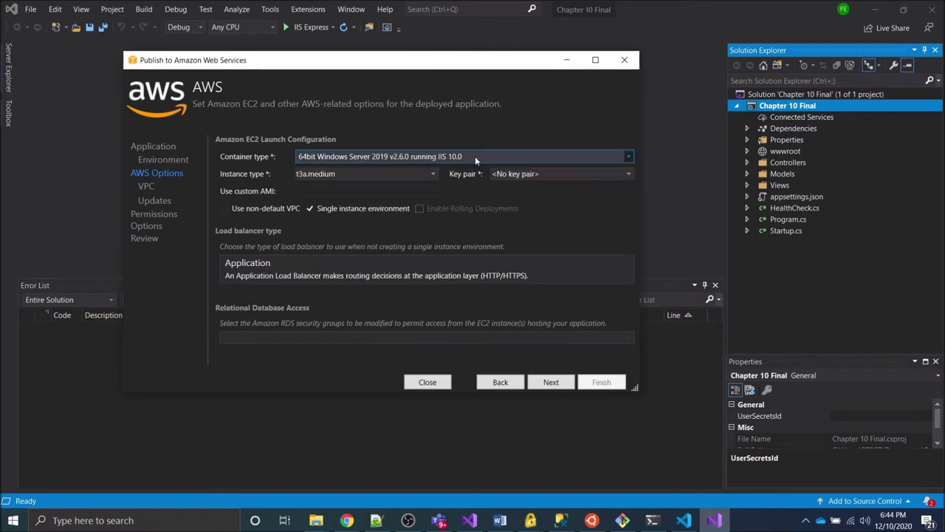
- Set the EC2 instance type to t3a.micro from the burstable general purpose group
left_click(432, 174)
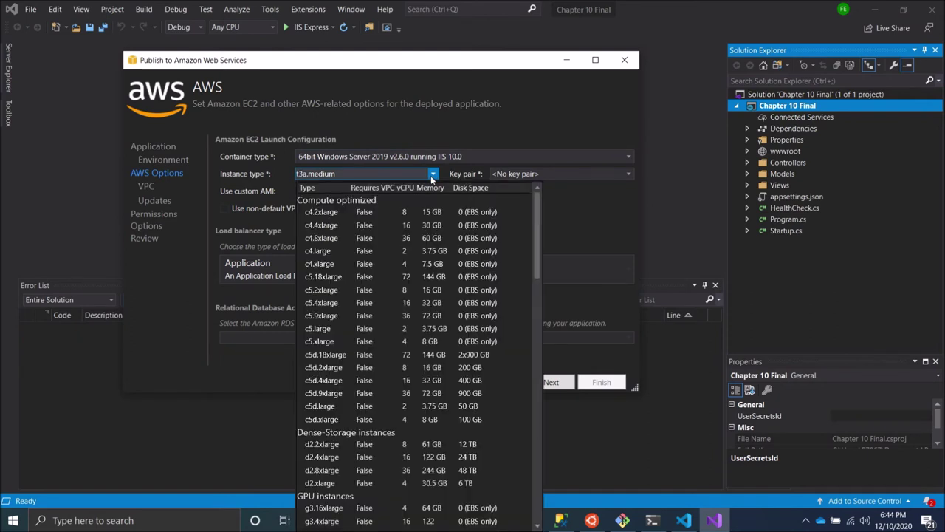
scroll(408, 371, "down", 4)
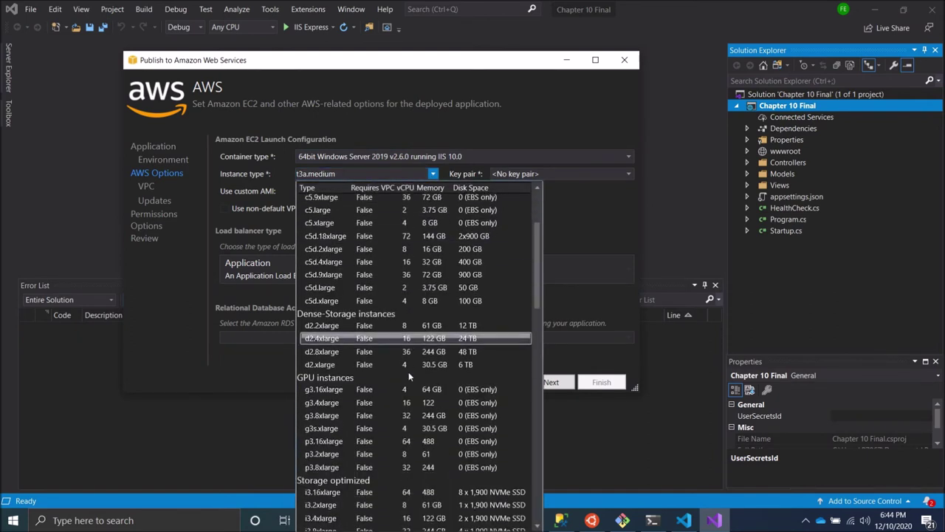
scroll(408, 373, "down", 3)
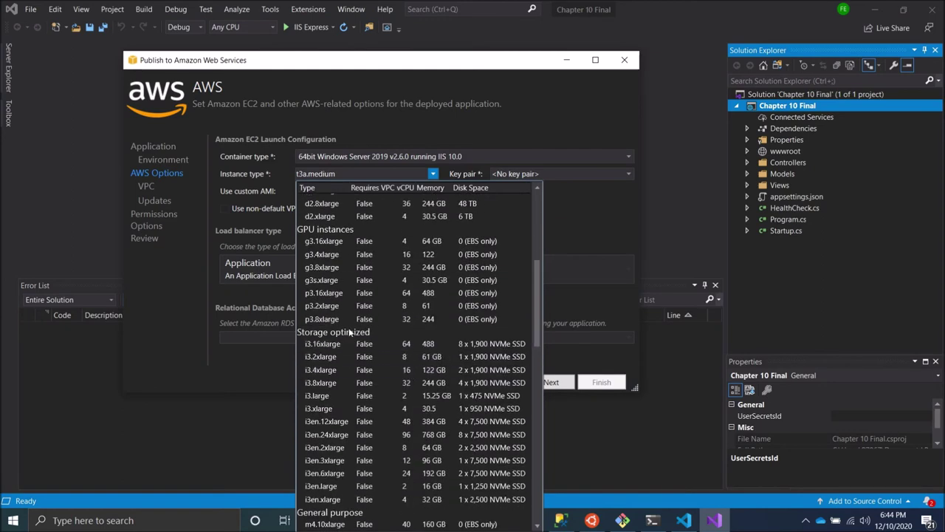
scroll(356, 370, "up", 2)
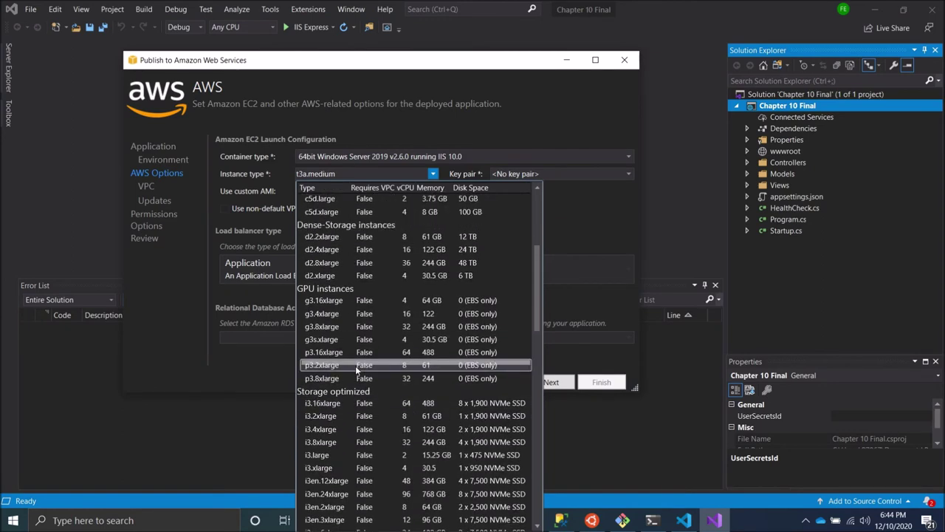
scroll(356, 370, "up", 3)
scroll(356, 369, "down", 5)
scroll(357, 370, "down", 20)
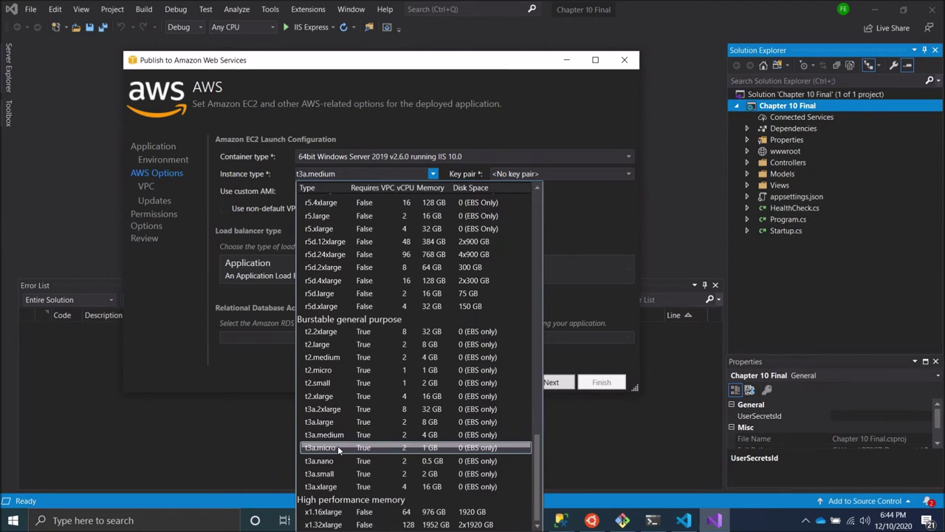
left_click(337, 448)
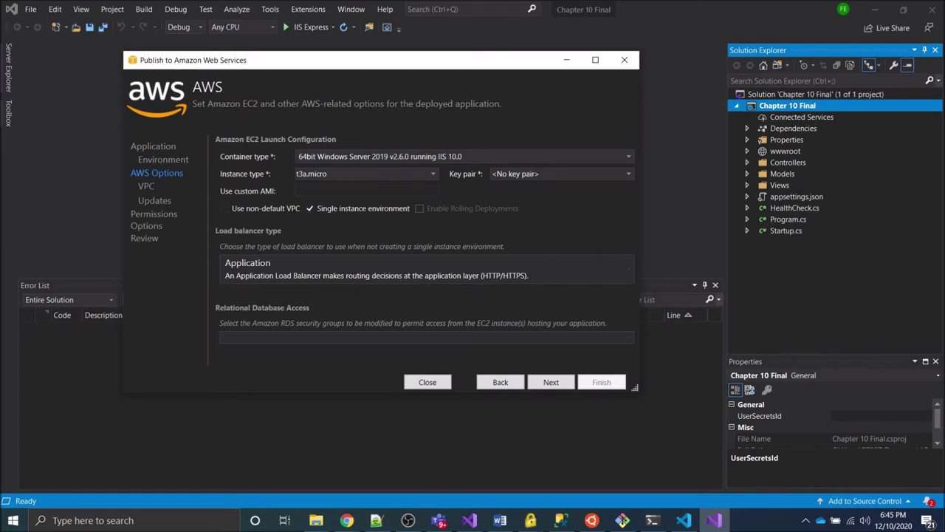
- Assign a new key pair named vs_key_pair to the EC2 launch configuration
left_click(585, 176)
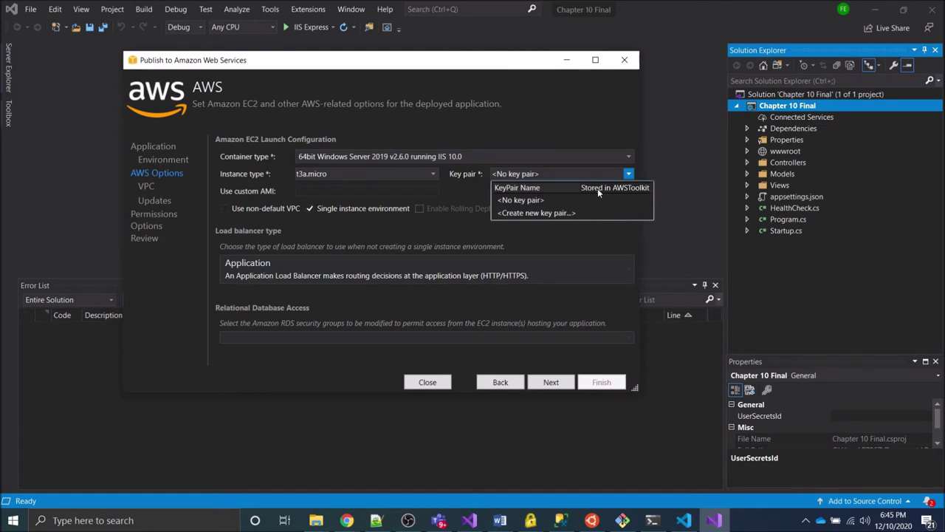
left_click(580, 212)
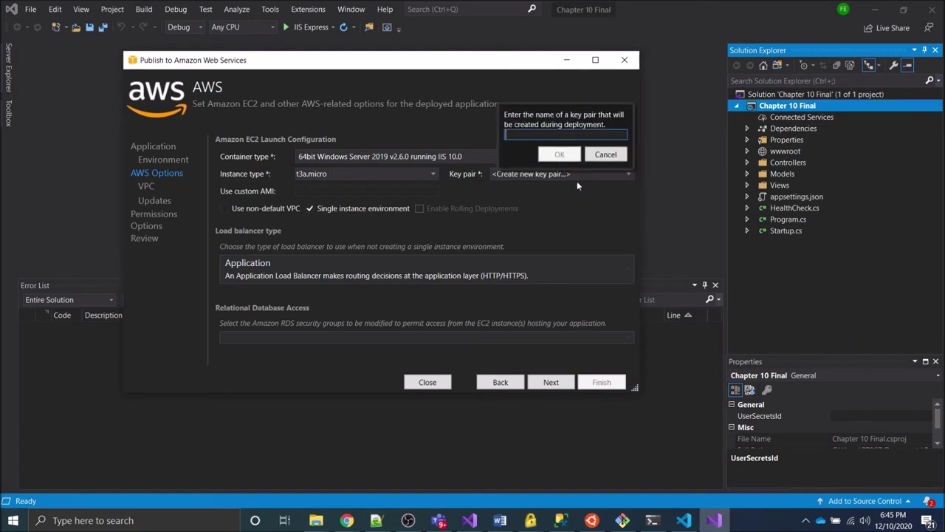
type("vs")
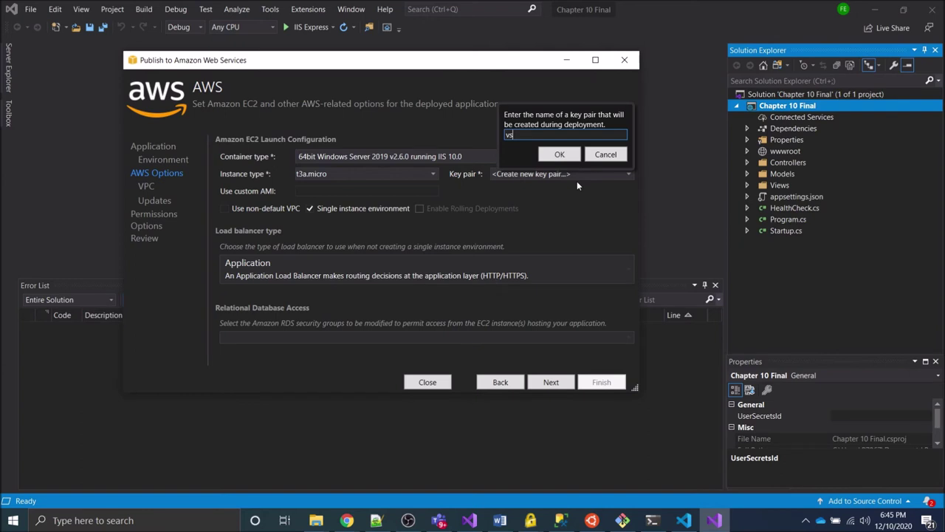
type("_key_pair")
left_click(565, 153)
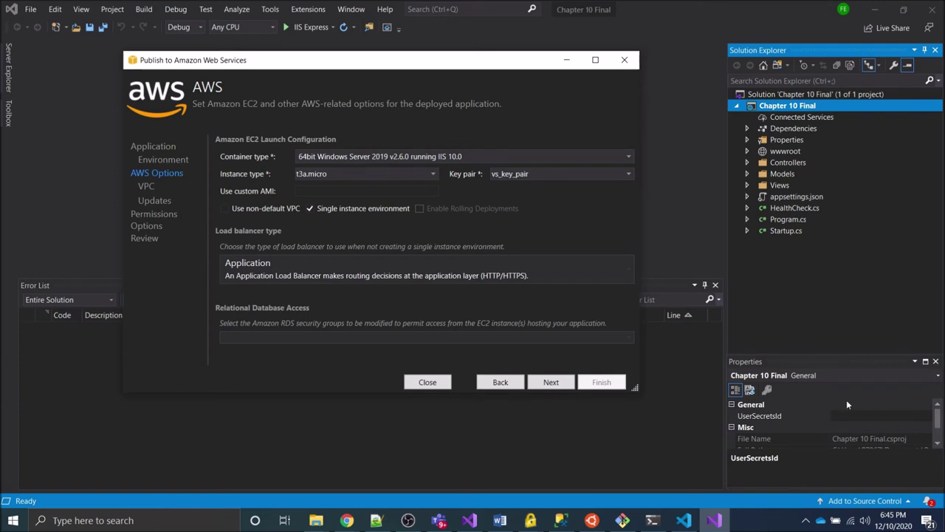
- Disable the single instance environment, then accept the preset permission roles and continue to the application options
left_click(309, 210)
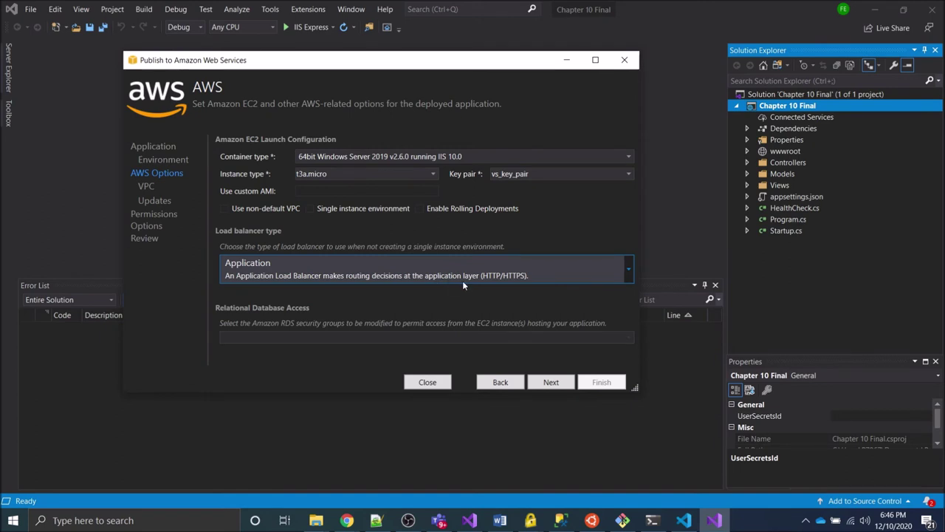
left_click(551, 382)
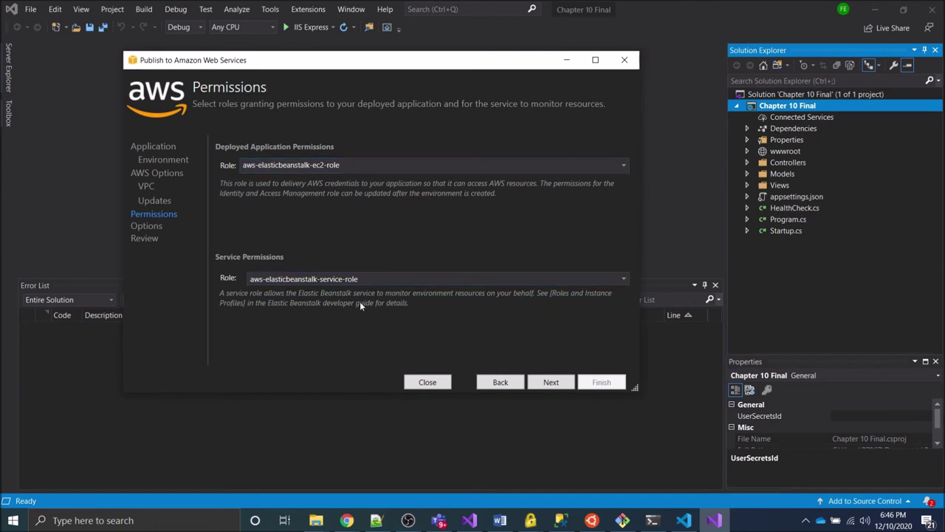
left_click(550, 385)
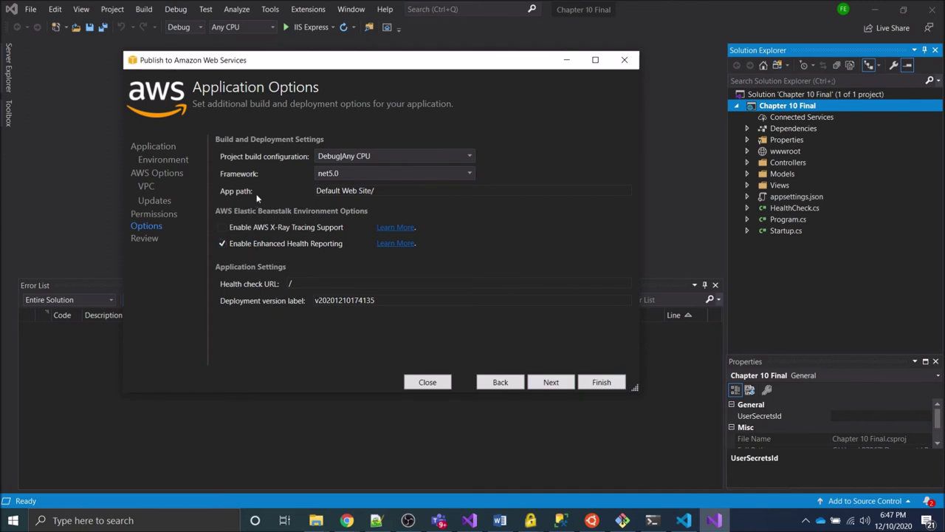
- Set the health check URL to /health and proceed to the deployment review
left_click(309, 286)
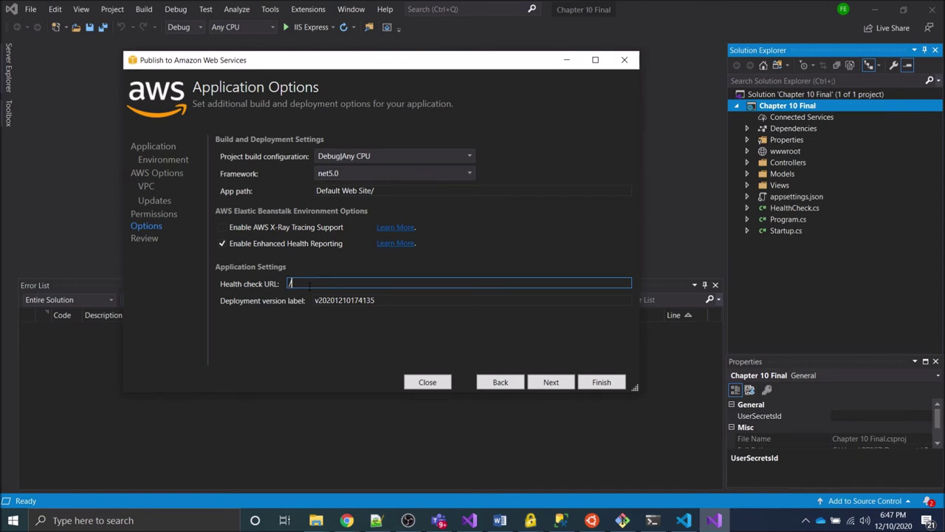
type("health")
left_click(602, 383)
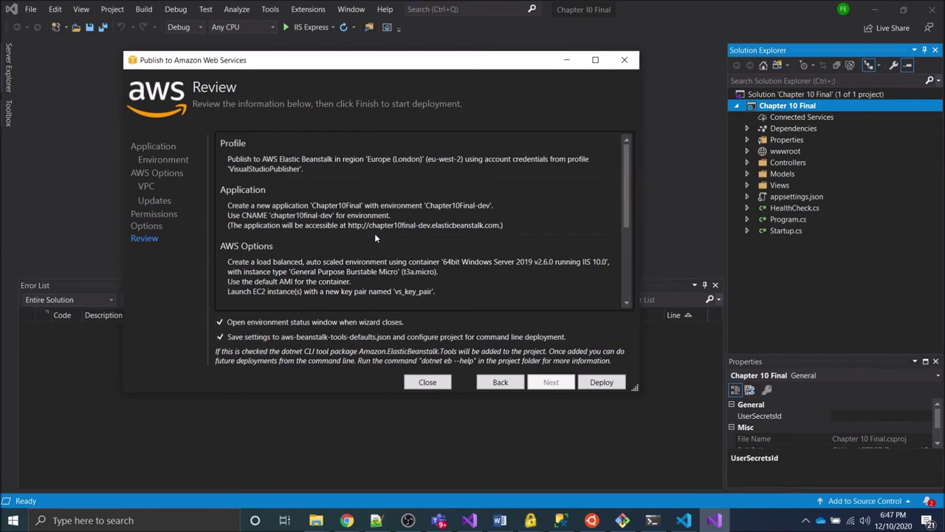
- Review the profile, AWS, permission and application settings, and deploy the application to Elastic Beanstalk
scroll(374, 234, "down", 3)
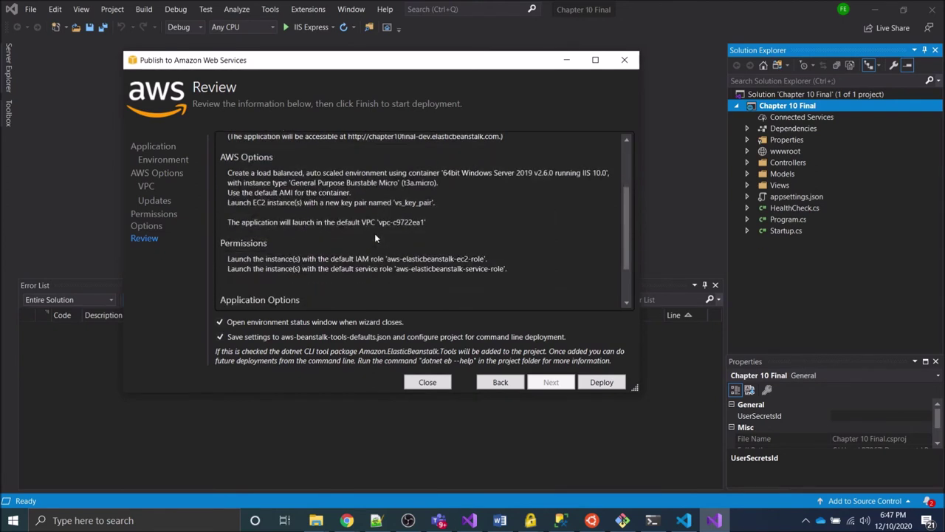
scroll(374, 233, "down", 2)
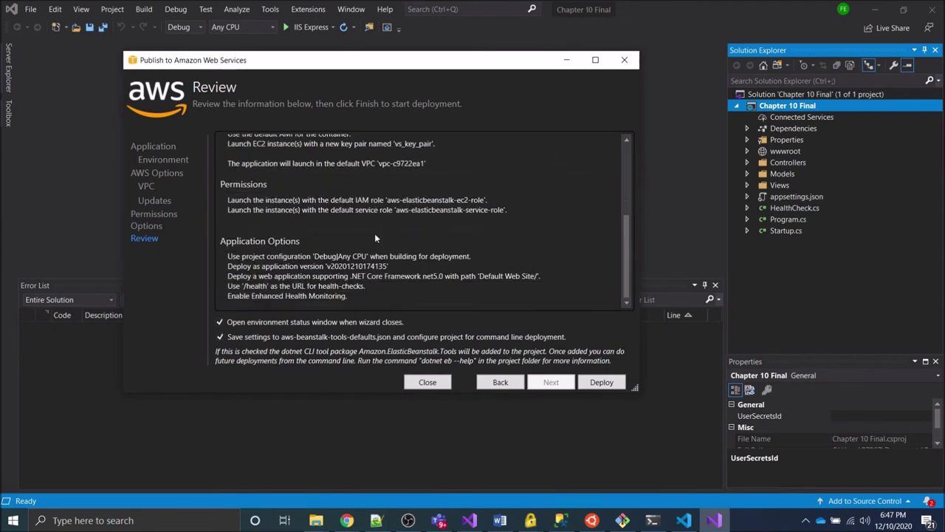
left_click(601, 382)
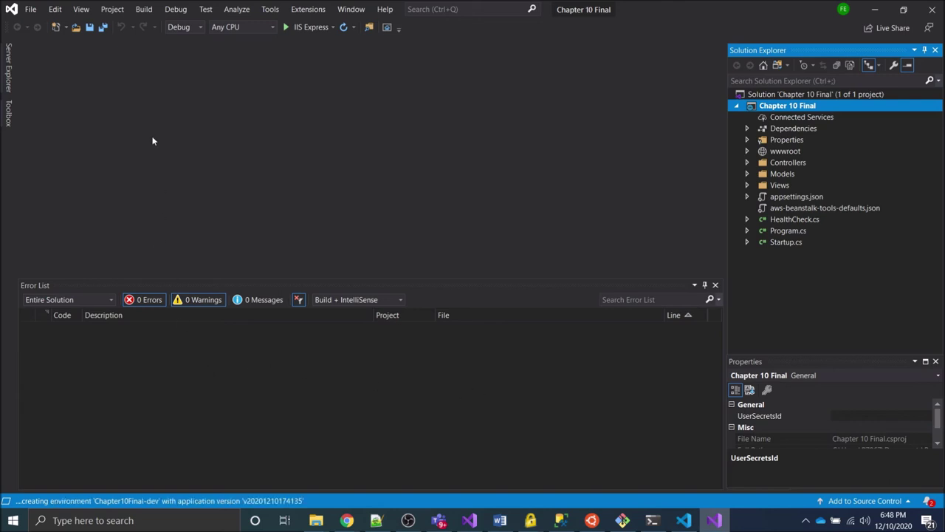
left_click(349, 12)
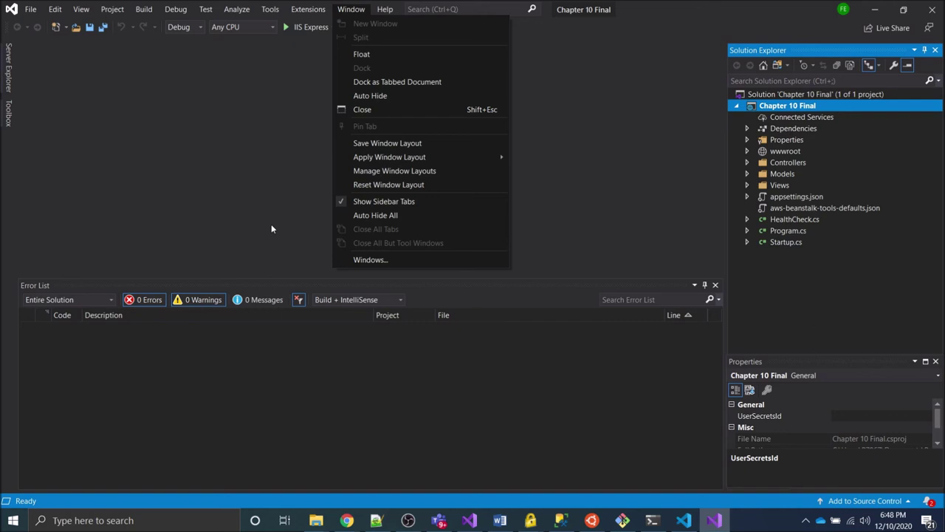
key("Escape")
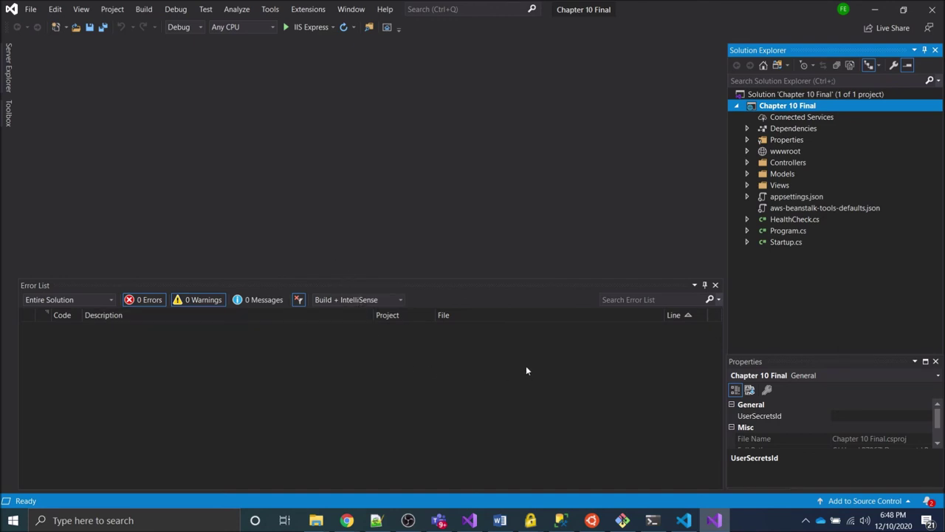
left_click(348, 9)
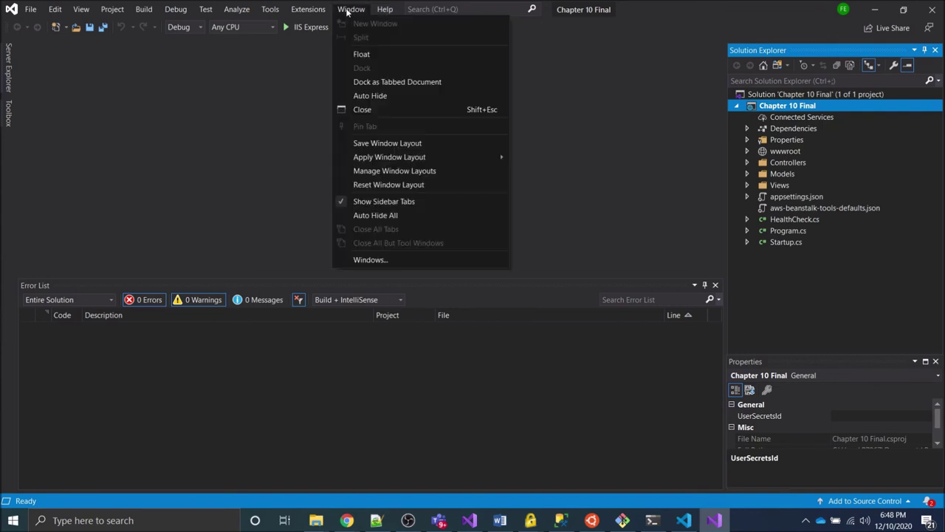
left_click(390, 260)
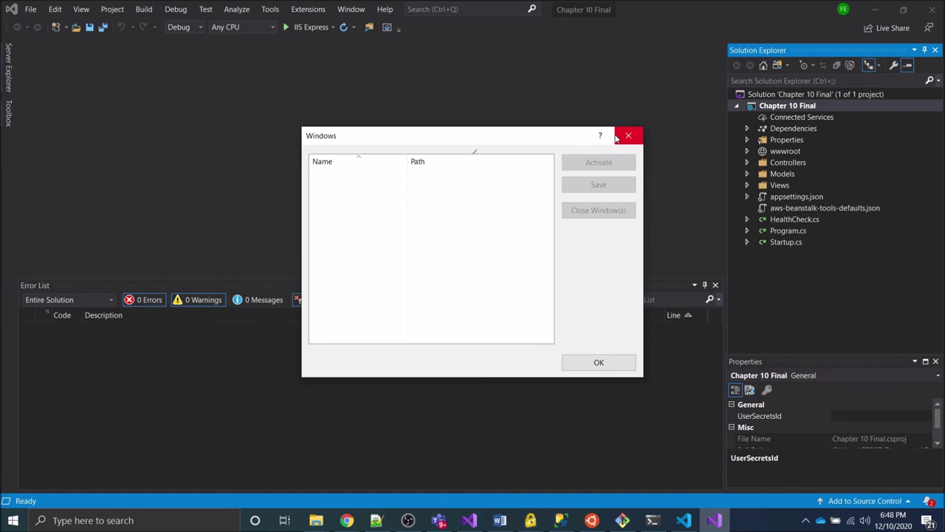
left_click(628, 135)
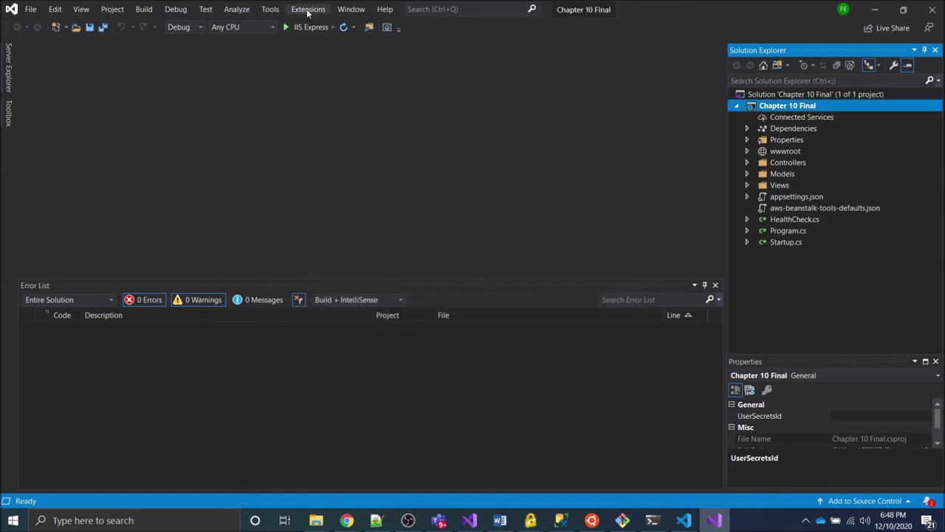
- Show the Output window and examine the Amazon Web Services publish log from package upload to its final line
left_click(92, 9)
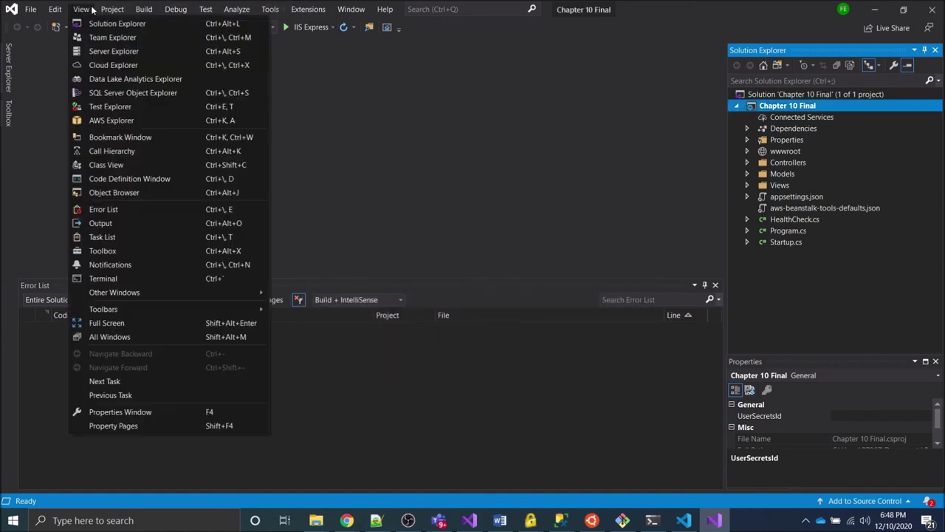
left_click(126, 228)
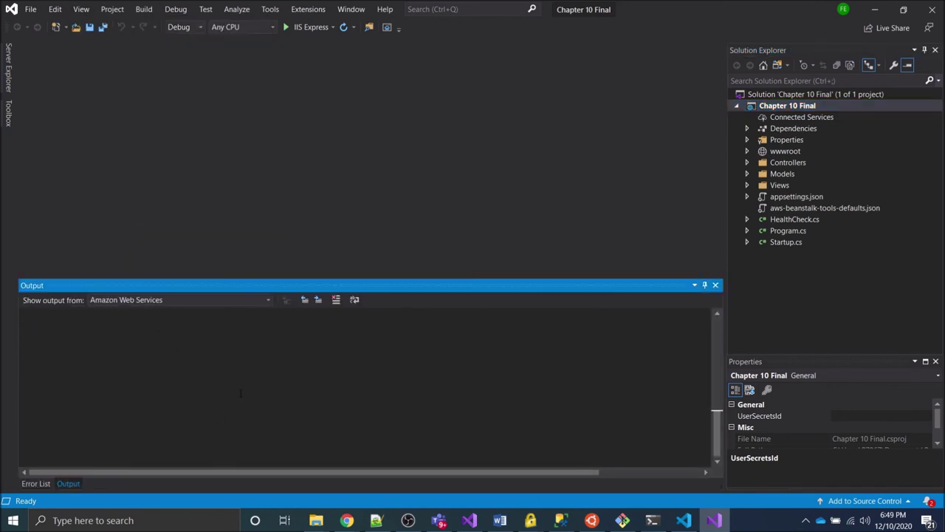
scroll(242, 394, "up", 3)
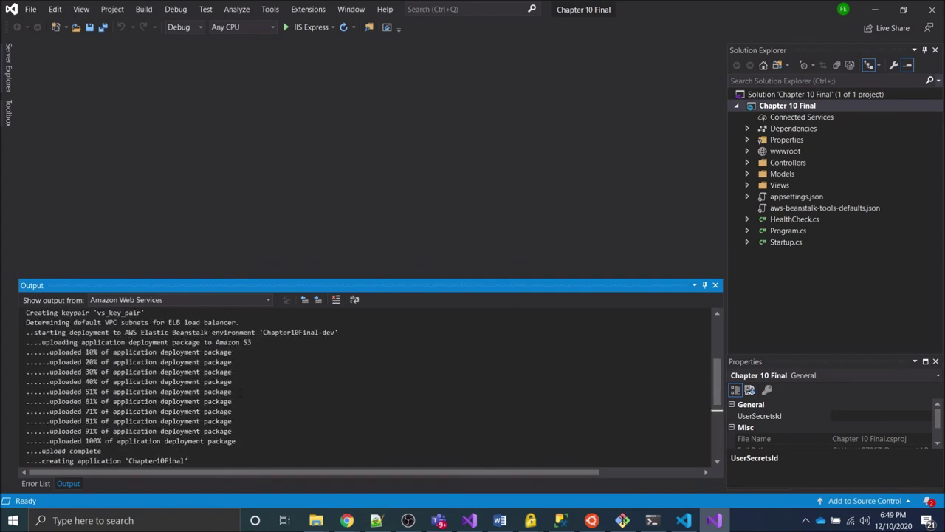
scroll(241, 394, "down", 3)
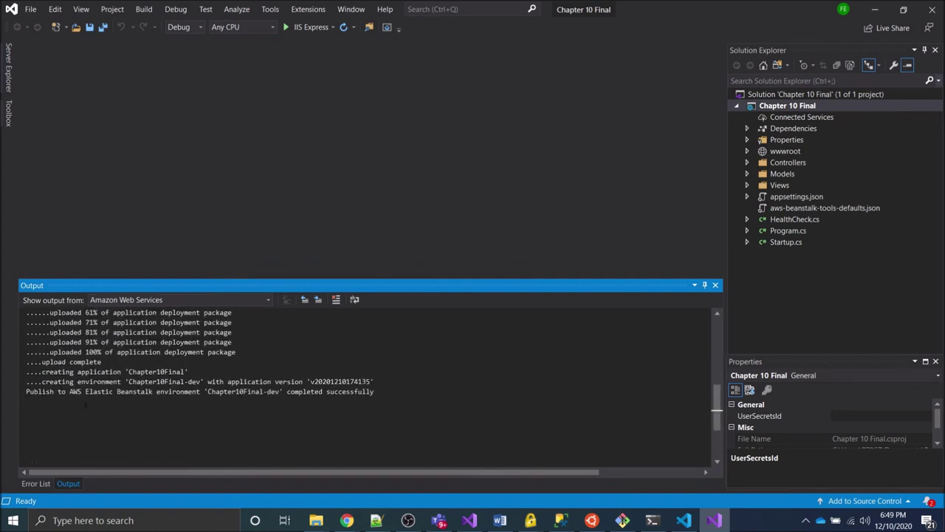
scroll(278, 402, "up", 10)
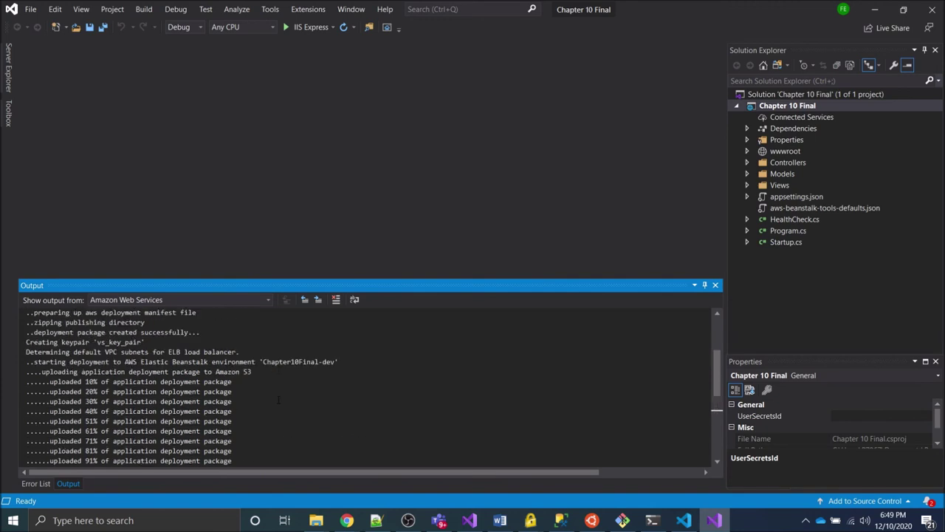
scroll(278, 400, "down", 7)
scroll(279, 399, "down", 2)
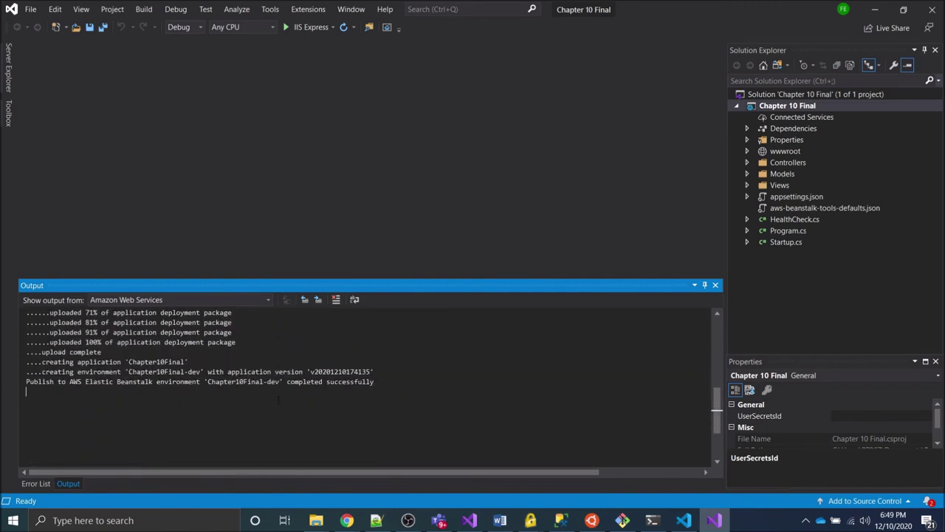
left_click_drag(376, 384, 20, 382)
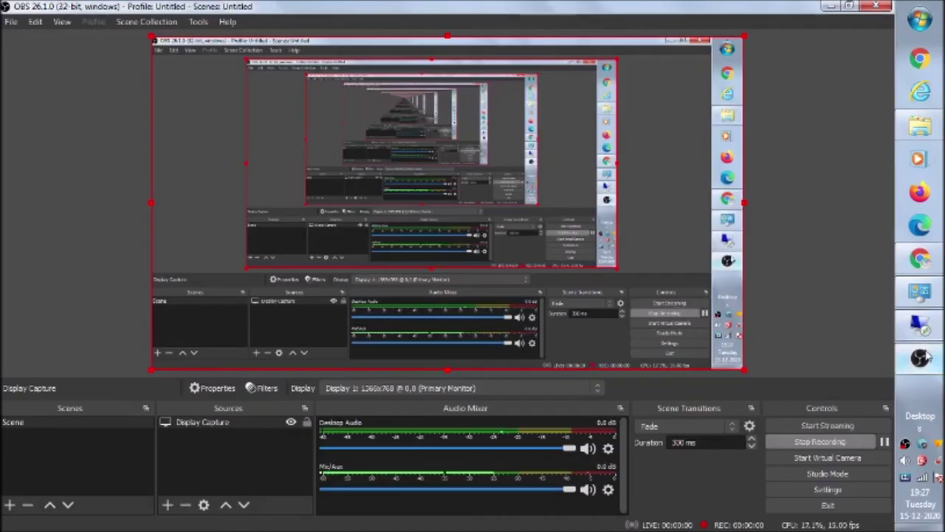
- Switch to Visual Studio in the remote desktop session and choose Azure App Service (Windows) as the publish target
left_click(927, 339)
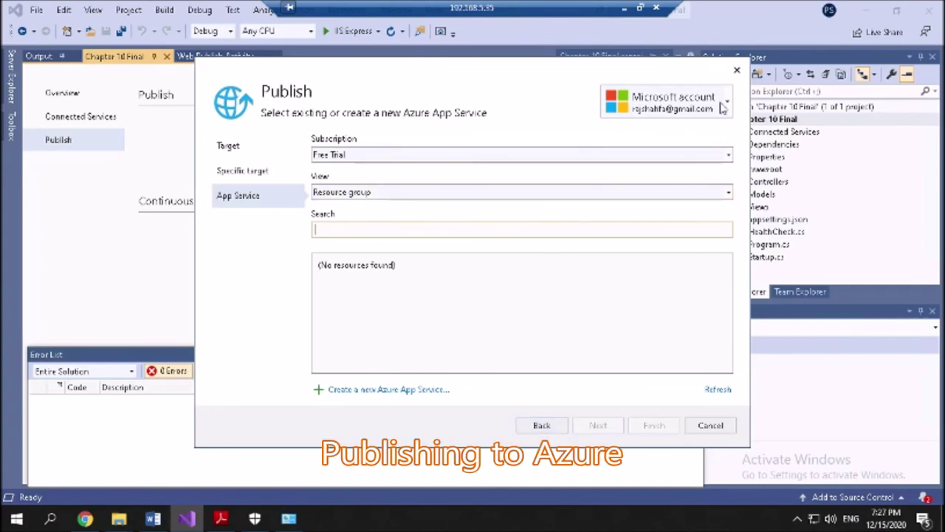
left_click(736, 71)
left_click(403, 162)
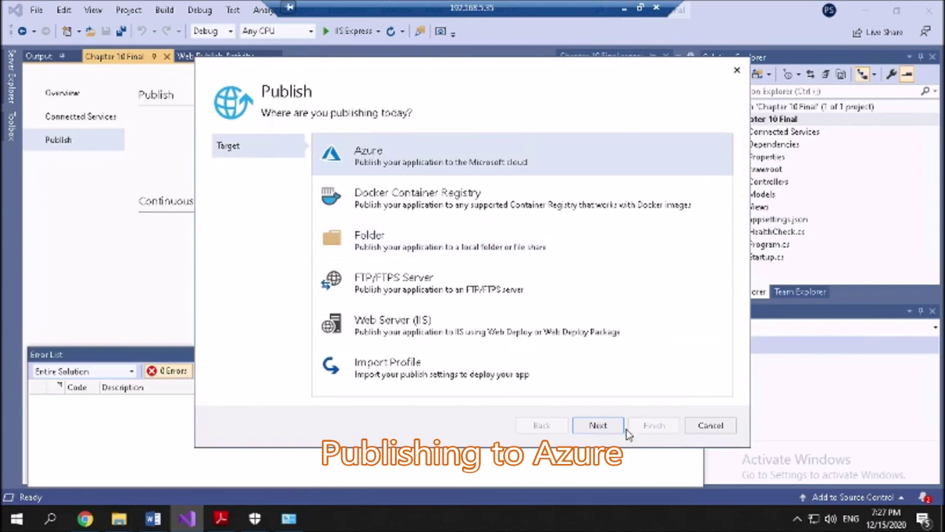
left_click(599, 427)
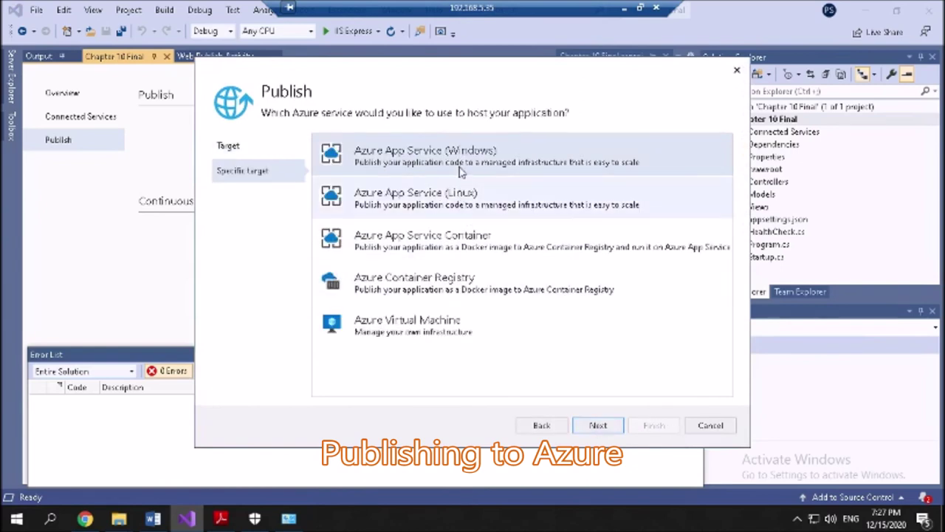
left_click(599, 426)
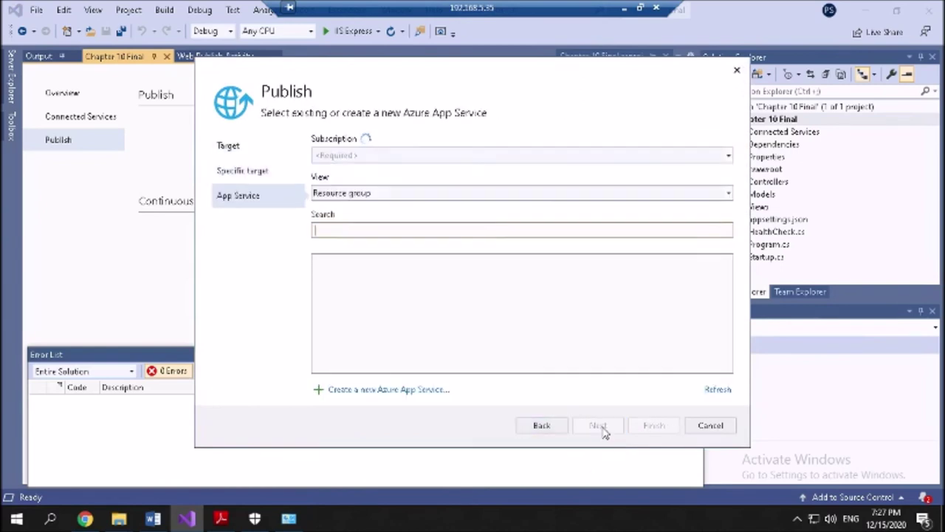
left_click(389, 390)
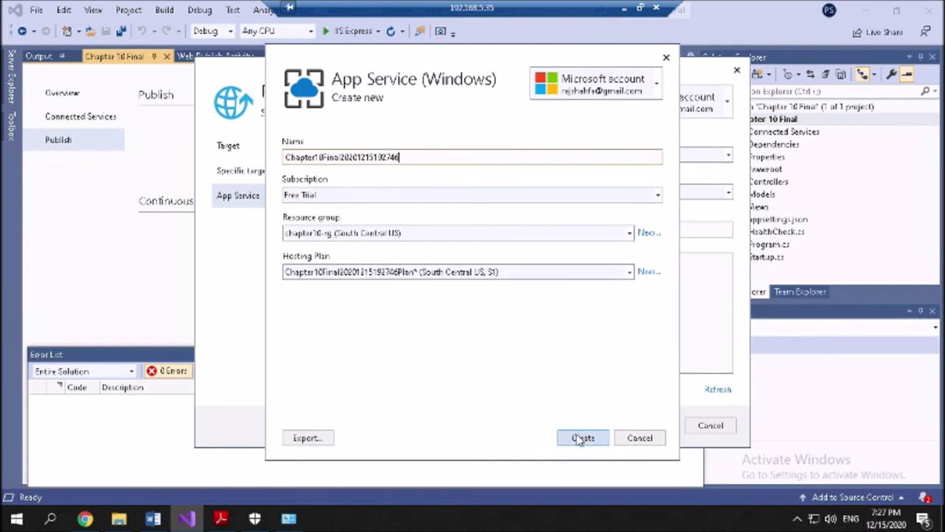
left_click(583, 439)
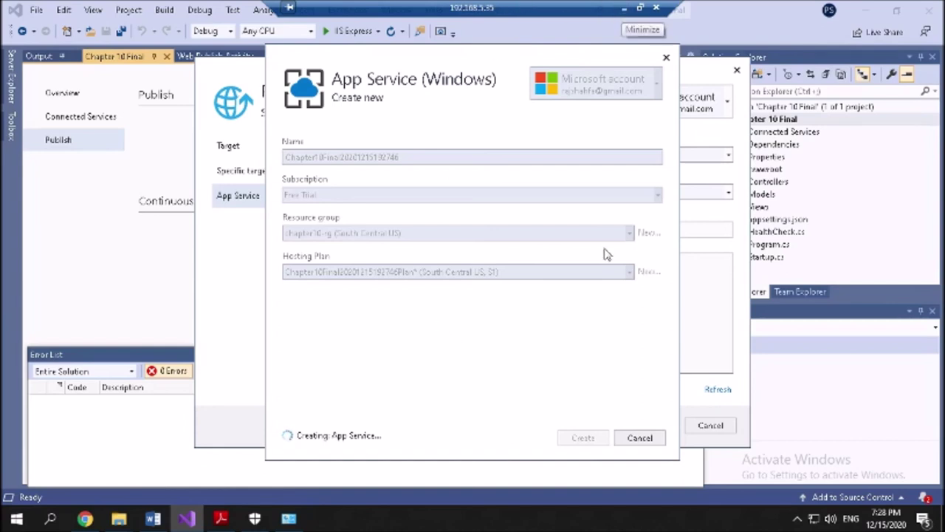
left_click(623, 12)
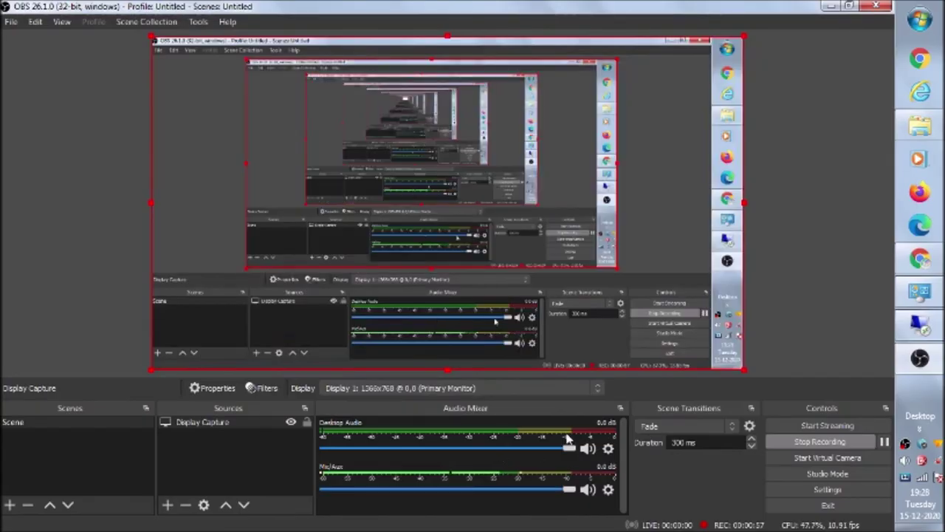
left_click(588, 449)
left_click(588, 489)
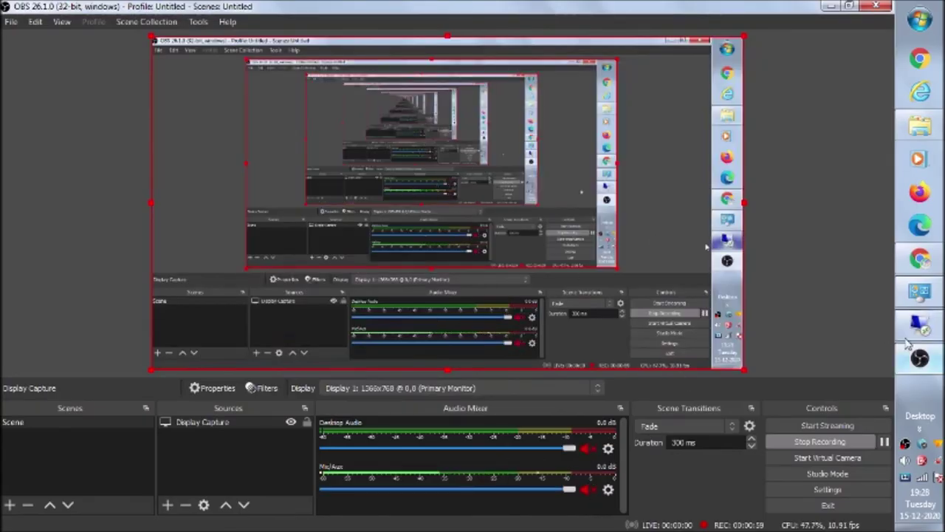
left_click(919, 325)
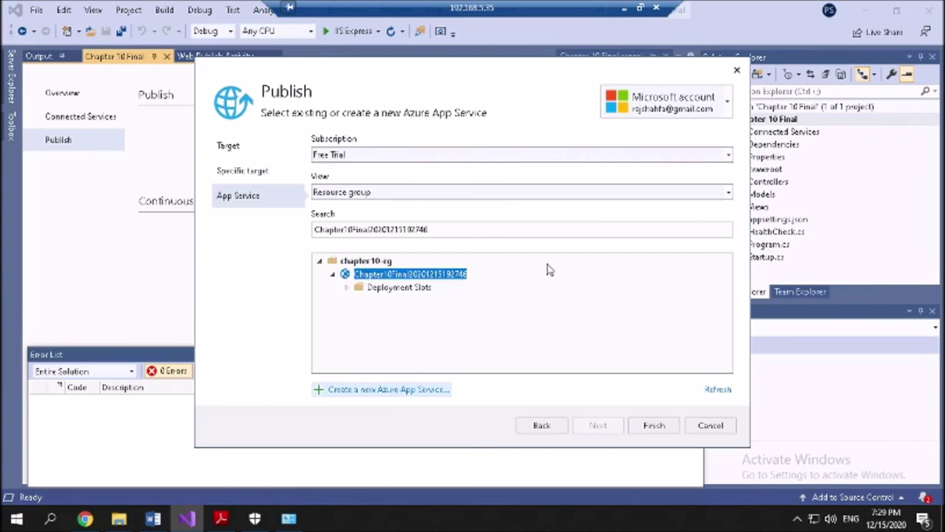
left_click(629, 11)
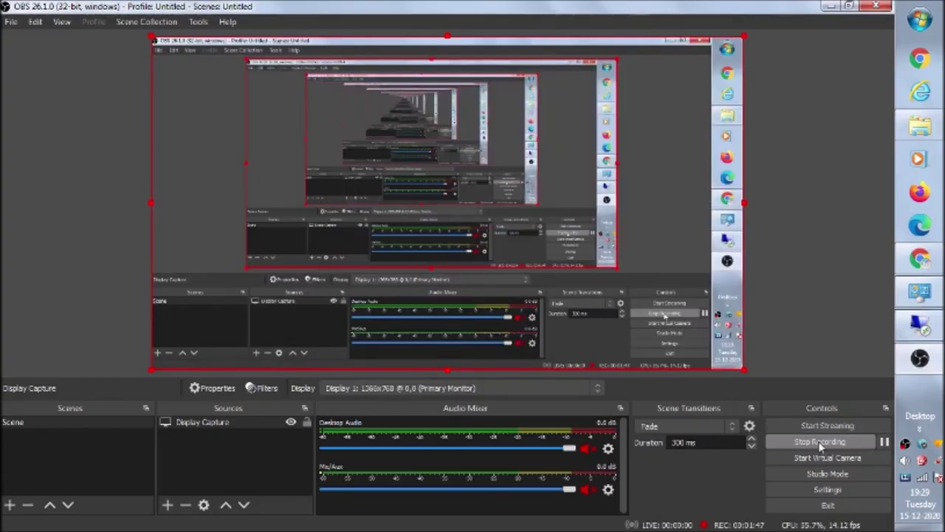
left_click(921, 325)
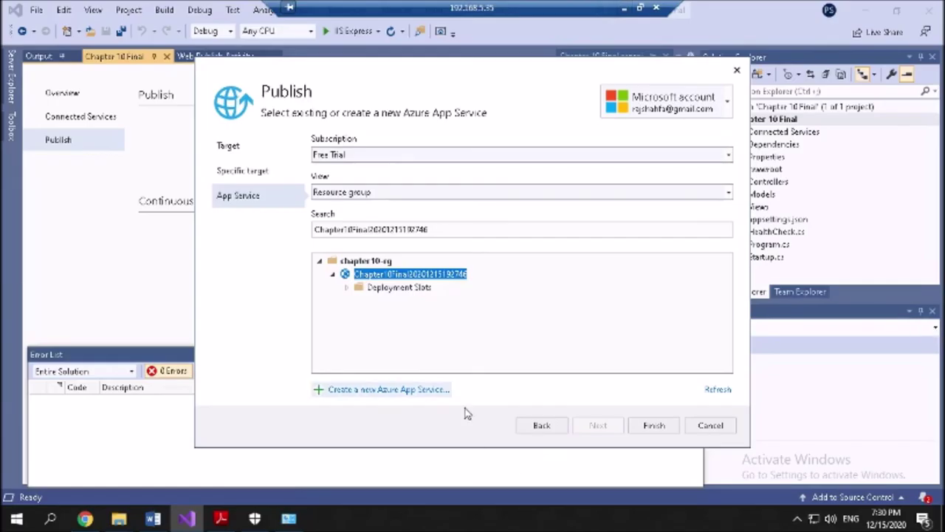
- Finish the publish profile for the new App Service, publish the application, and follow the build output and web publish activity
left_click(653, 428)
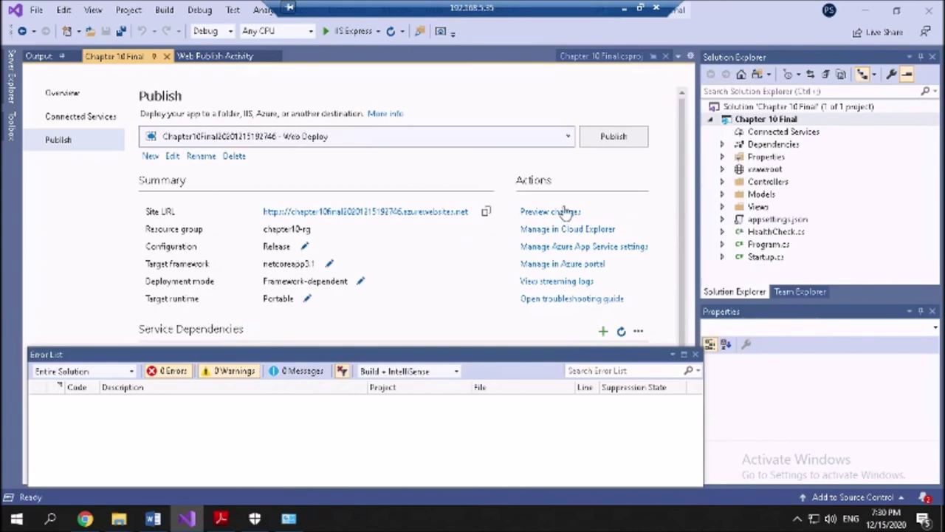
left_click(591, 144)
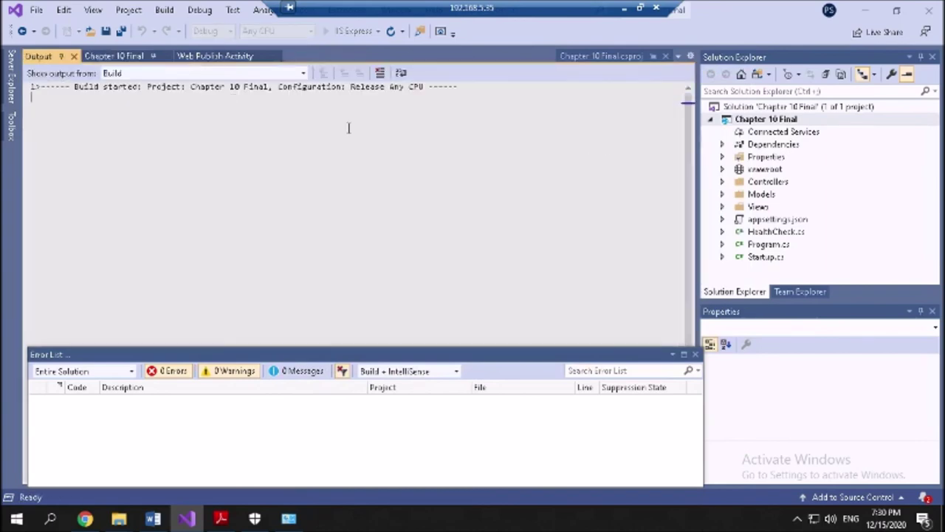
left_click(122, 60)
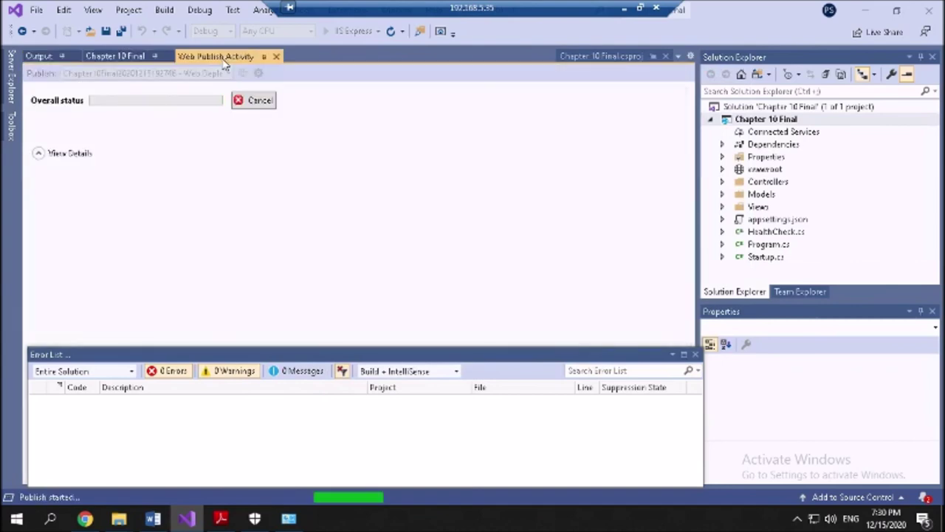
left_click(116, 57)
left_click(39, 57)
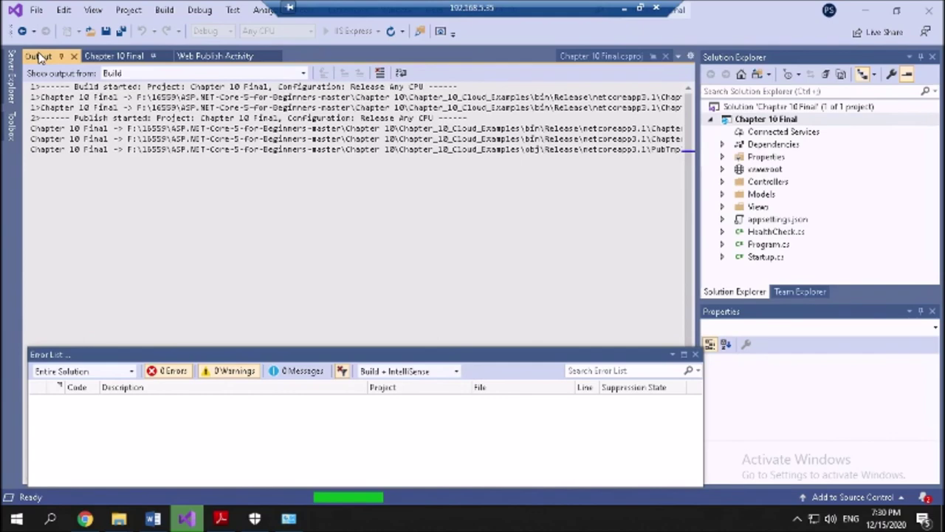
left_click(226, 57)
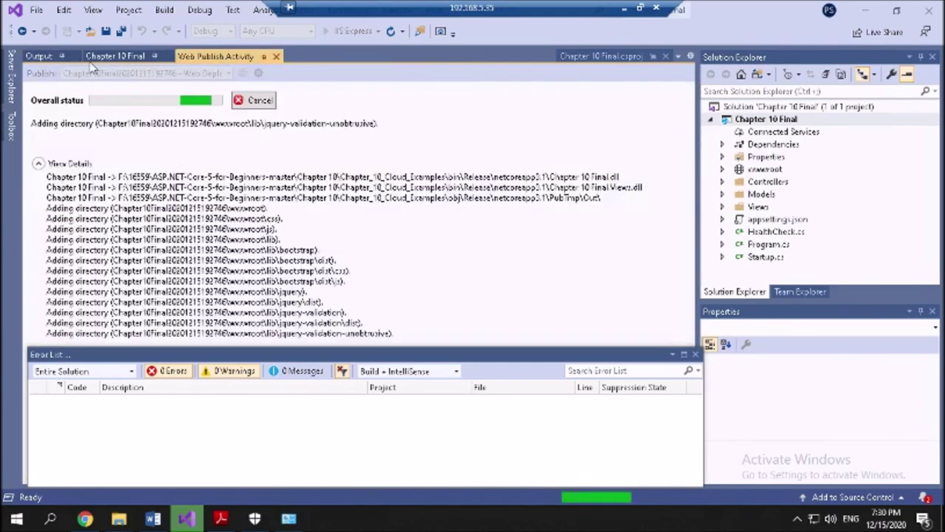
left_click(41, 57)
- Switch to the chapter PDF in Adobe Reader and look back through the pages before the Azure next steps section
left_click(220, 519)
scroll(484, 340, "down", 5)
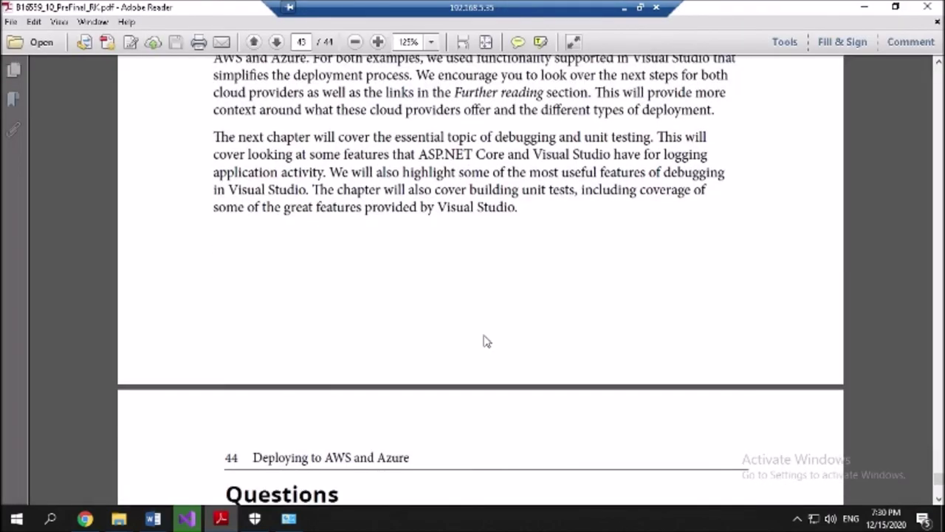
scroll(483, 332, "up", 10)
scroll(495, 310, "up", 15)
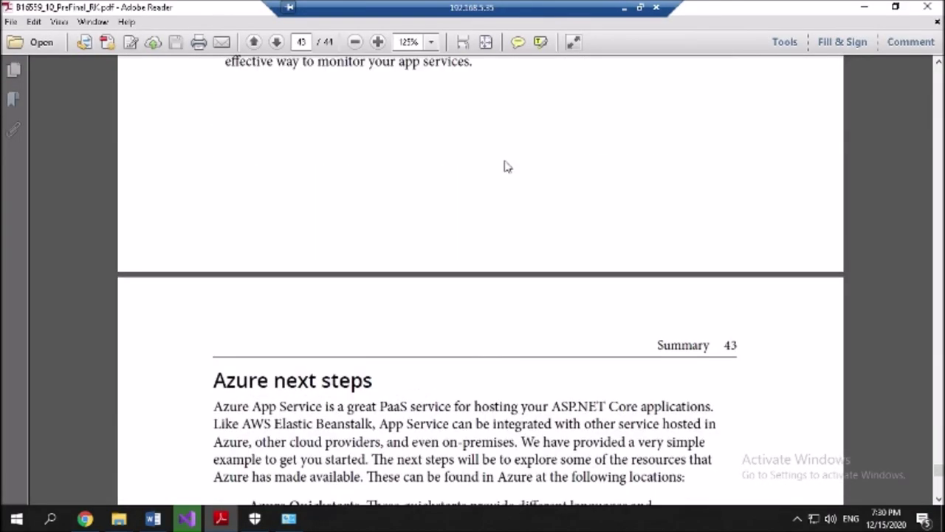
scroll(495, 347, "up", 15)
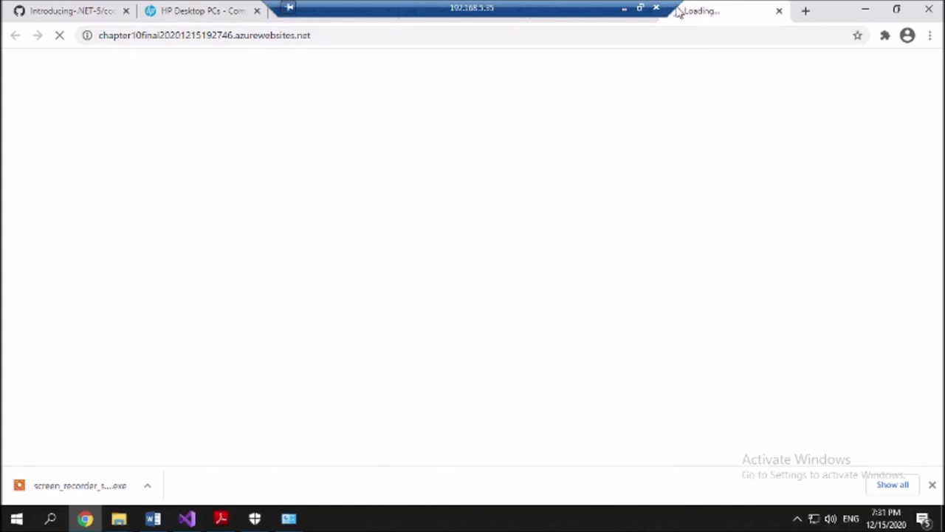
- Move the remote desktop connection bar off the browser tabs and open the /health page of the published Azure site
left_click_drag(564, 6, 228, 7)
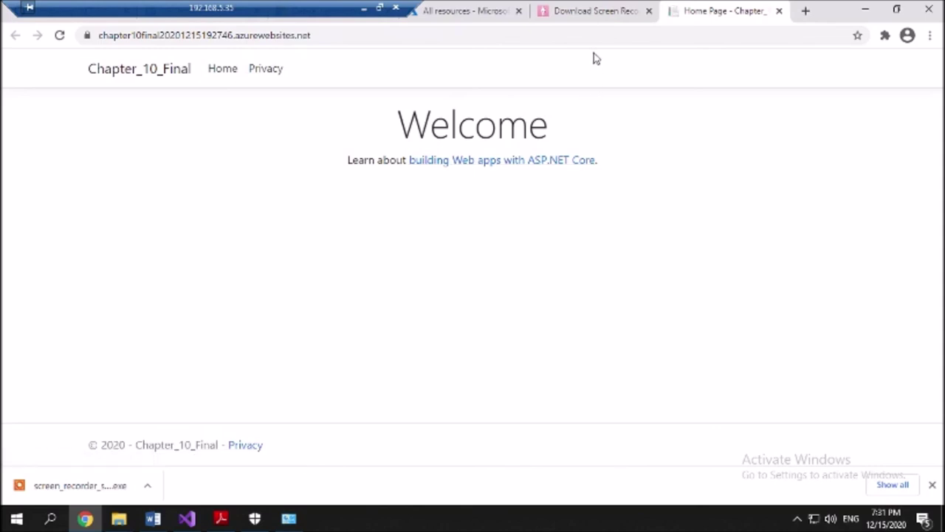
left_click(554, 36)
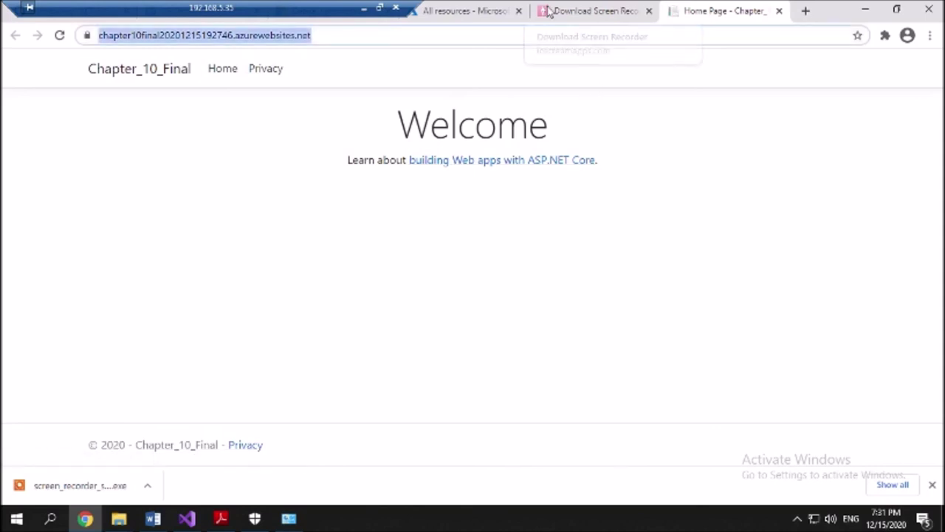
type("/health")
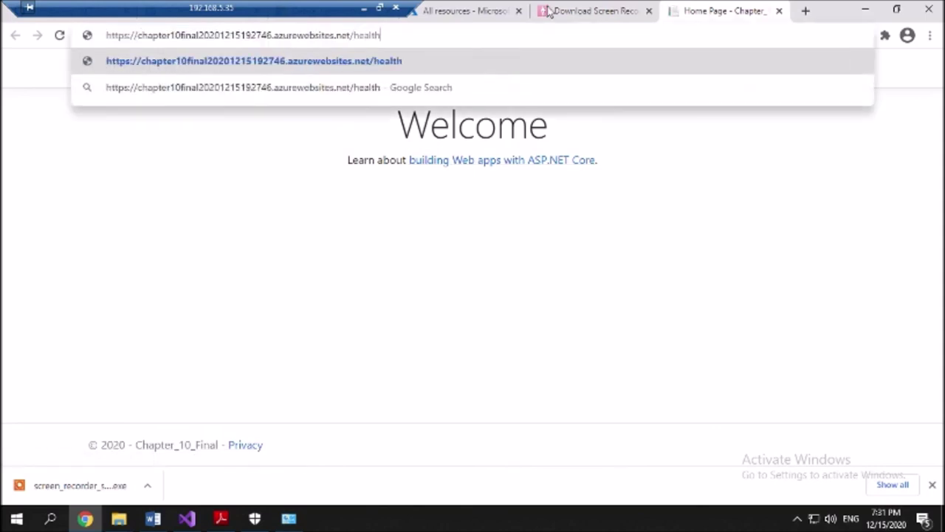
key("Return")
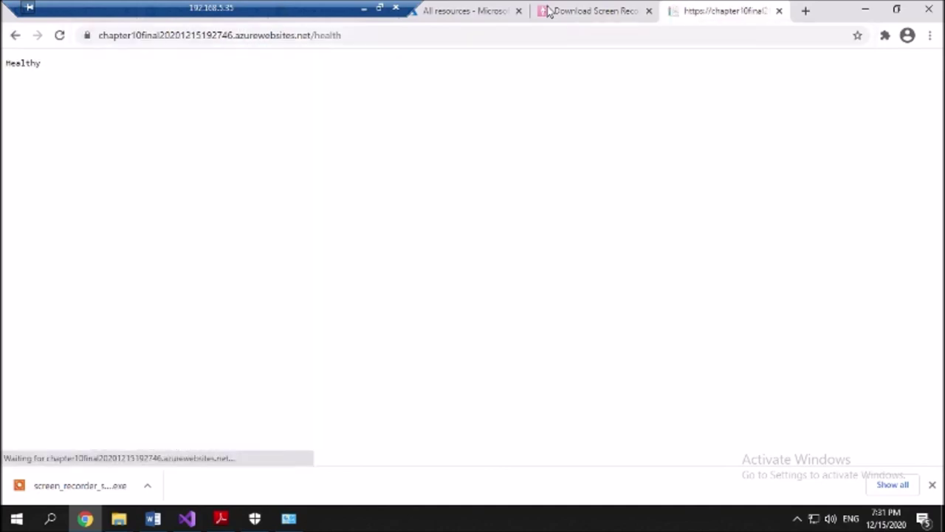
- Switch to Visual Studio and examine the end of the publish log, the web publish activity and the publish summary
left_click(188, 521)
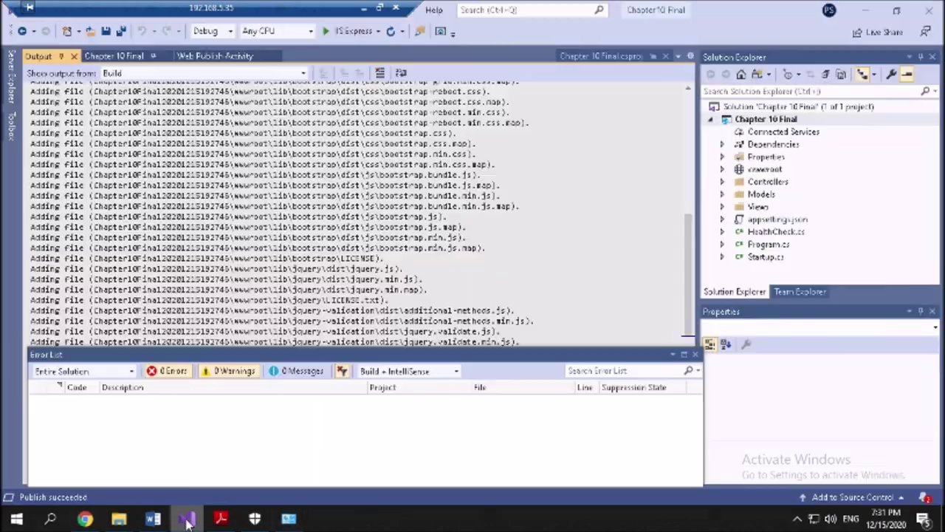
scroll(395, 281, "down", 4)
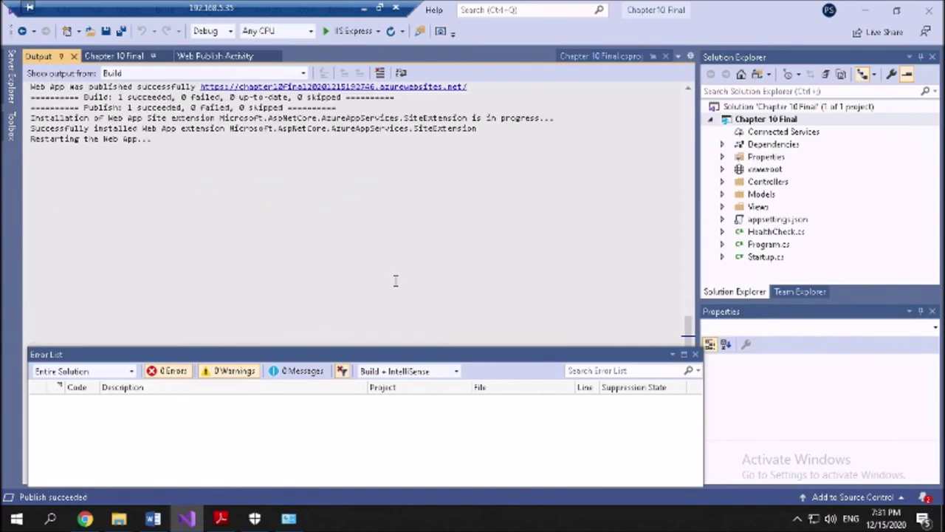
scroll(395, 280, "up", 2)
left_click(228, 58)
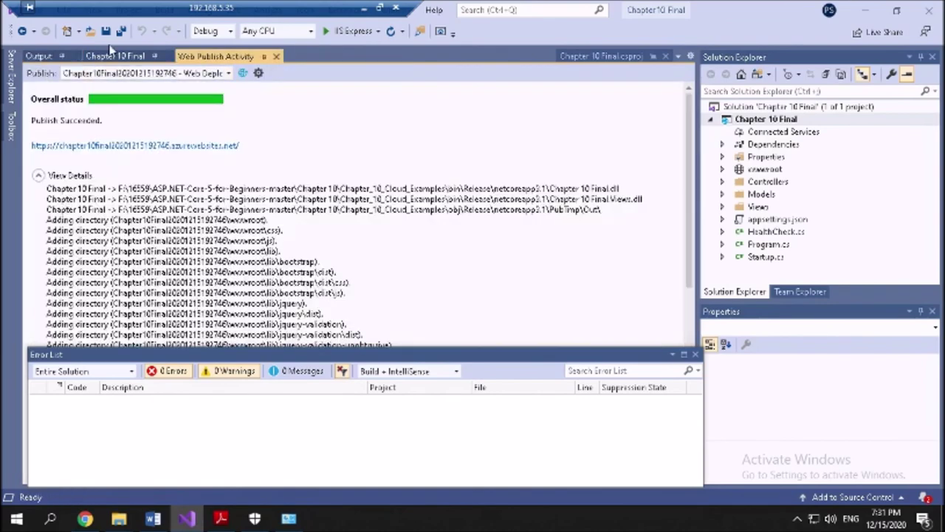
left_click(44, 57)
left_click(100, 57)
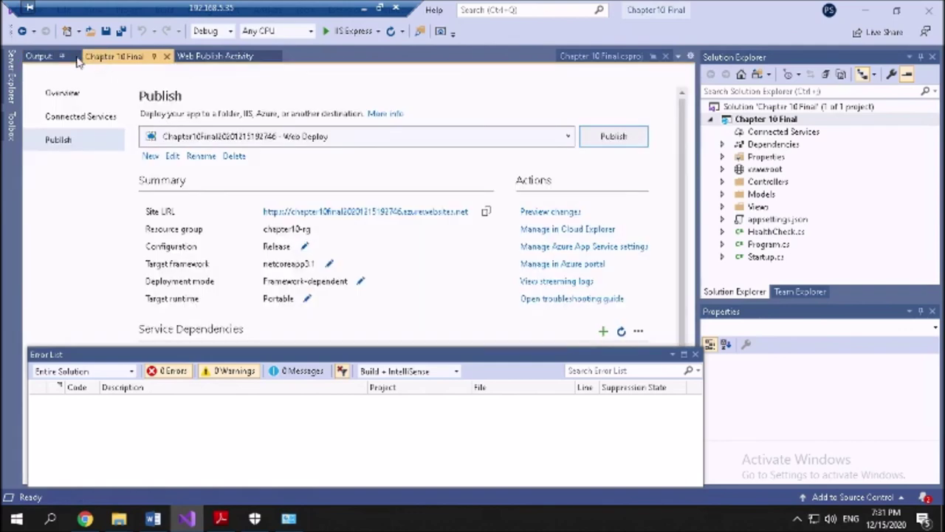
left_click(46, 57)
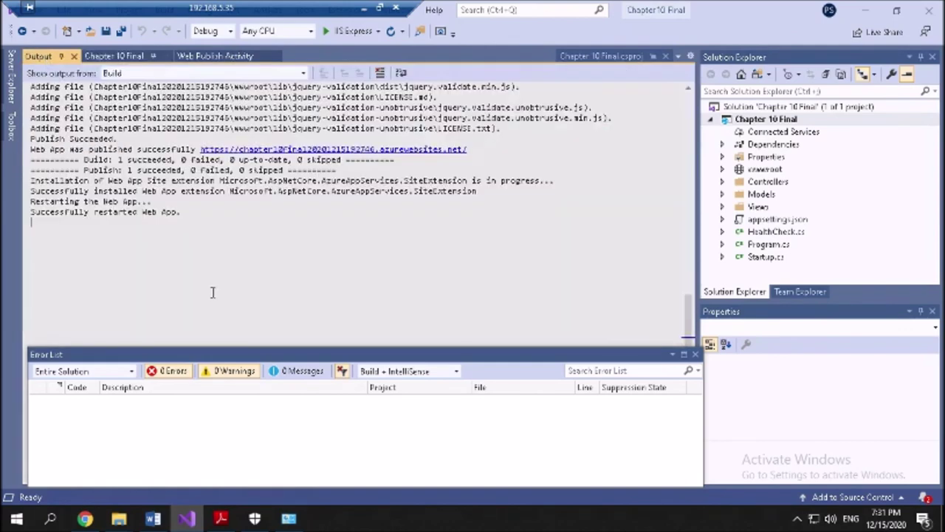
- Switch to the Azure portal in Chrome and reload the list of all resources from the home page
left_click(85, 519)
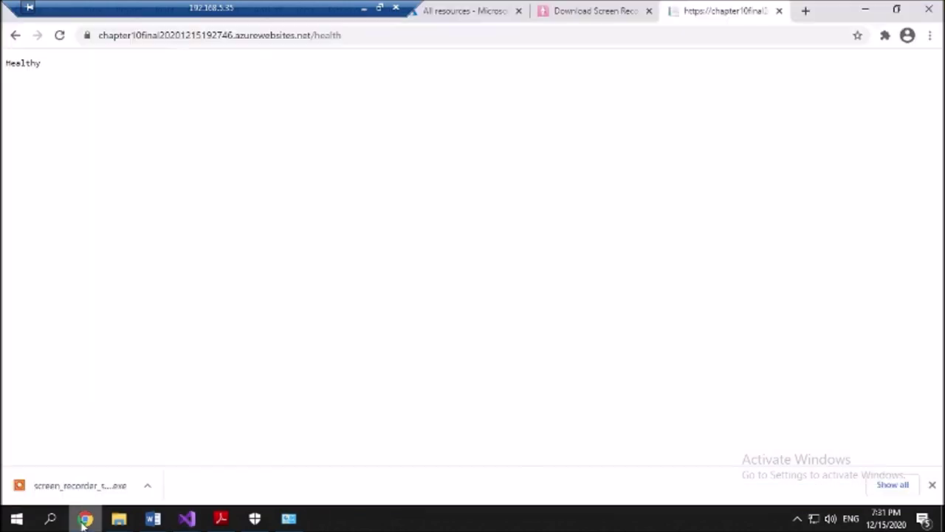
left_click(456, 10)
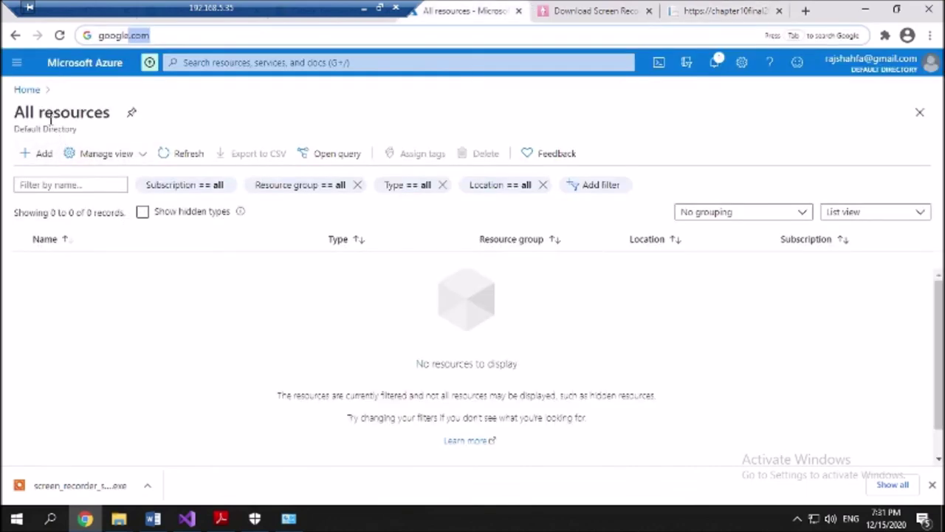
left_click(26, 90)
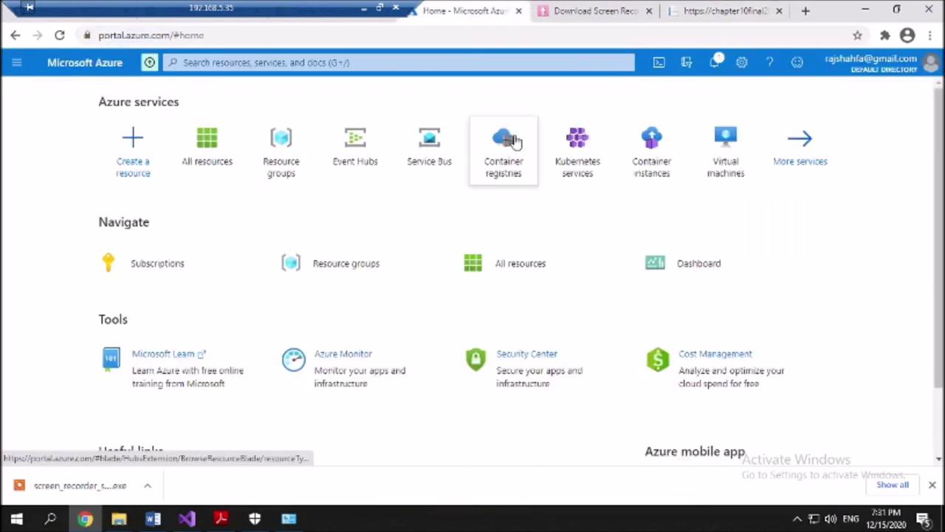
left_click(198, 157)
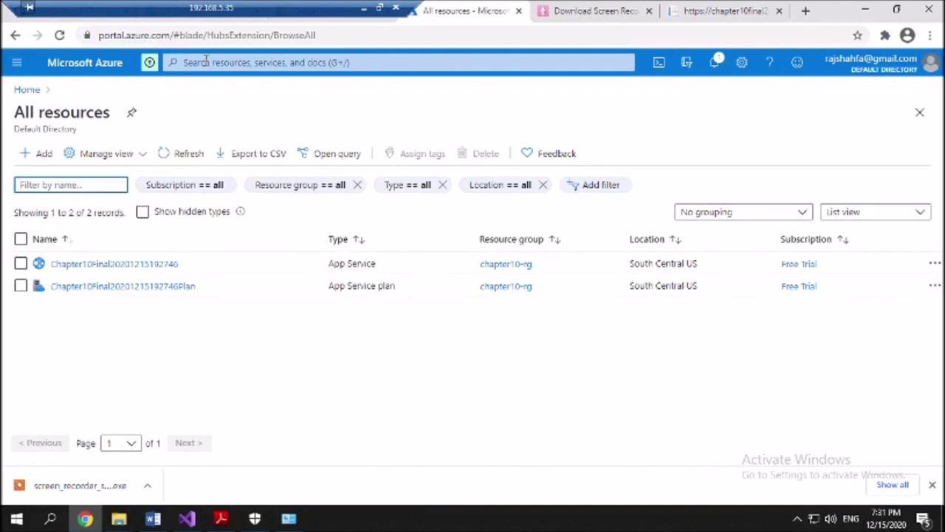
left_click(238, 62)
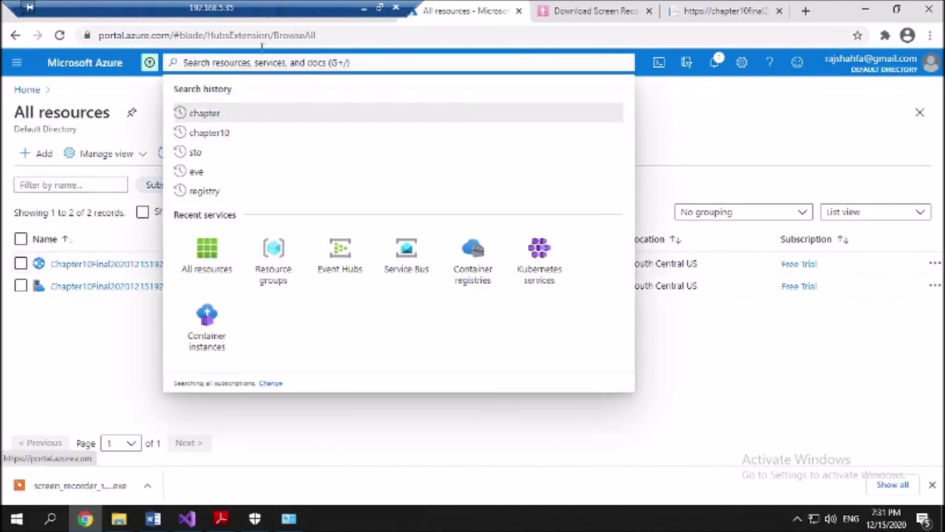
type("chapter")
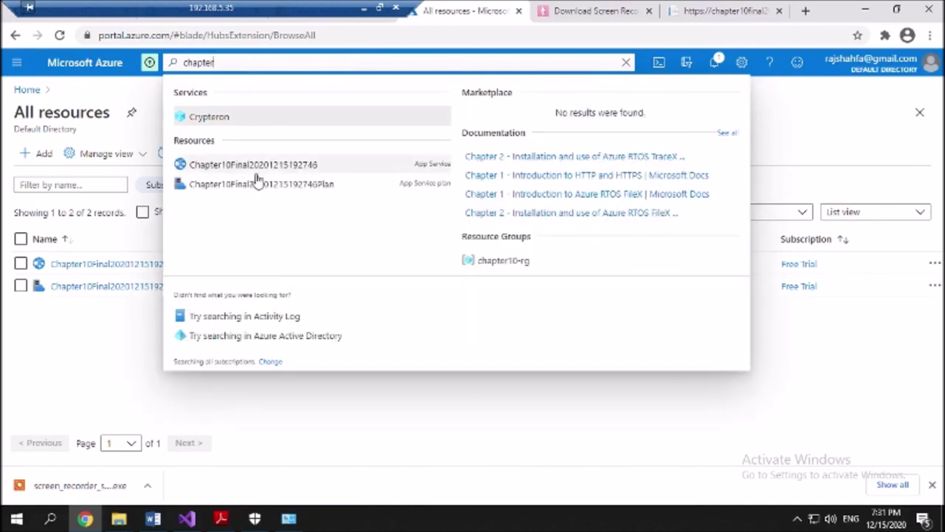
left_click(250, 169)
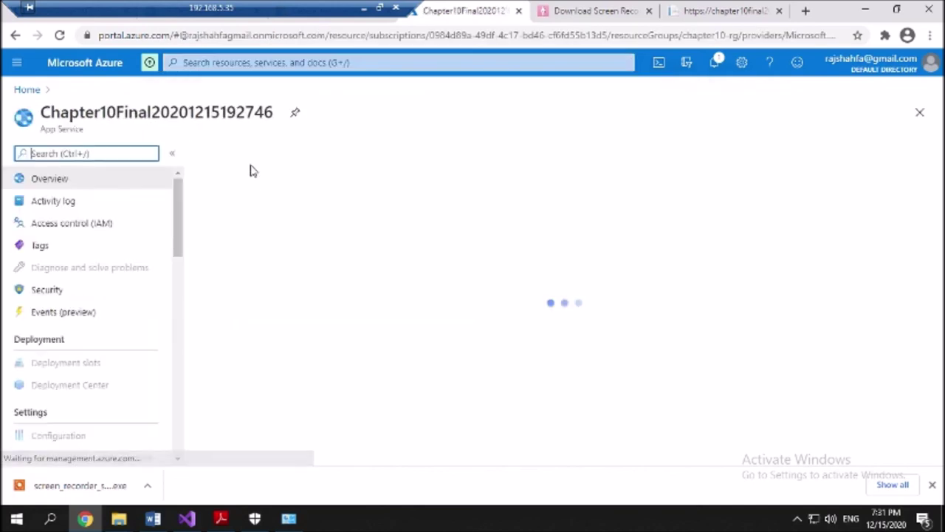
- Enable the App Service's health check under Monitoring with the path /health
scroll(119, 318, "down", 4)
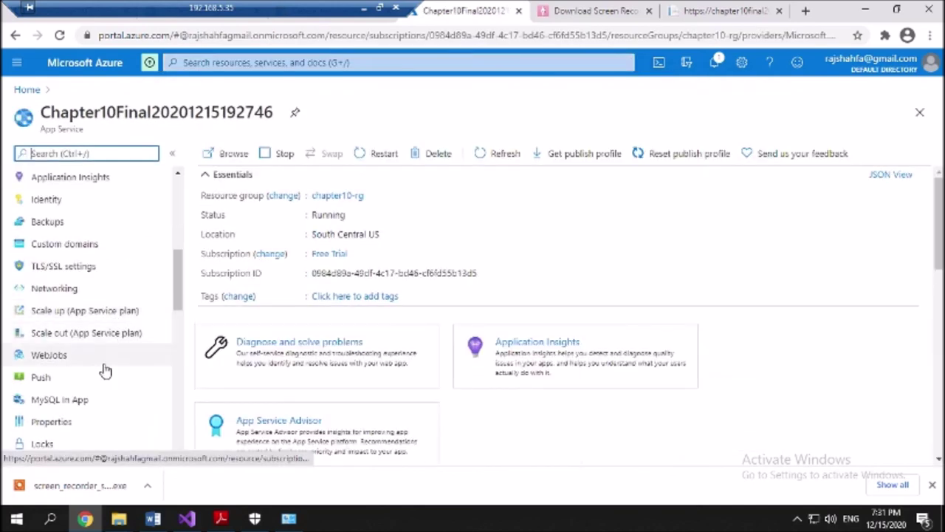
scroll(96, 359, "down", 8)
scroll(105, 357, "up", 2)
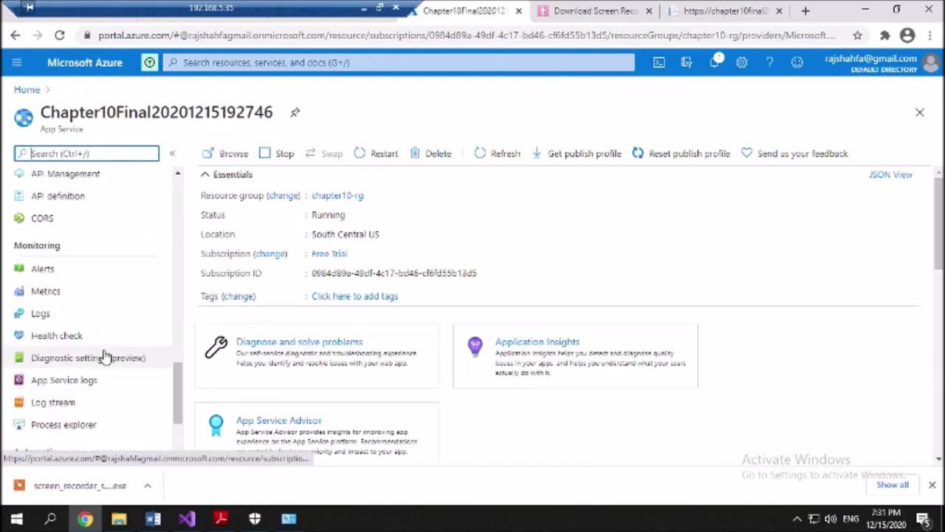
left_click(97, 338)
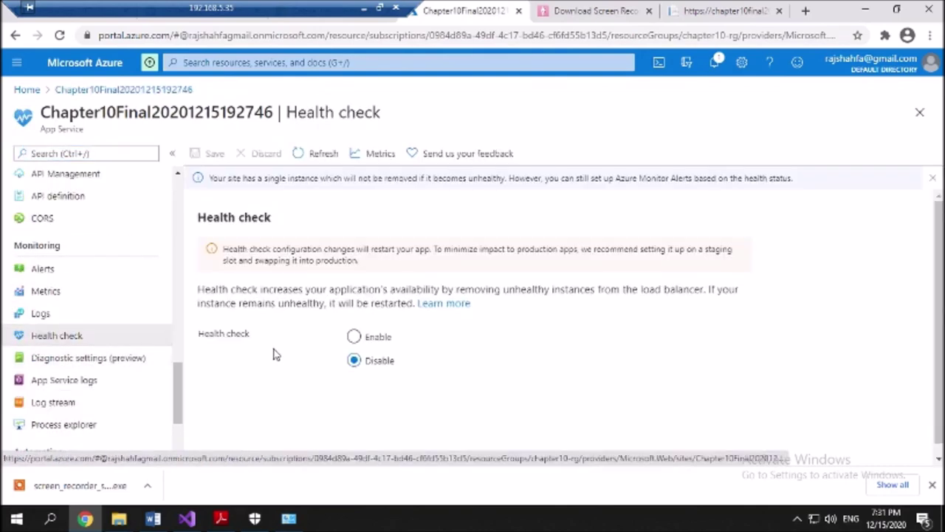
left_click(354, 337)
left_click(374, 386)
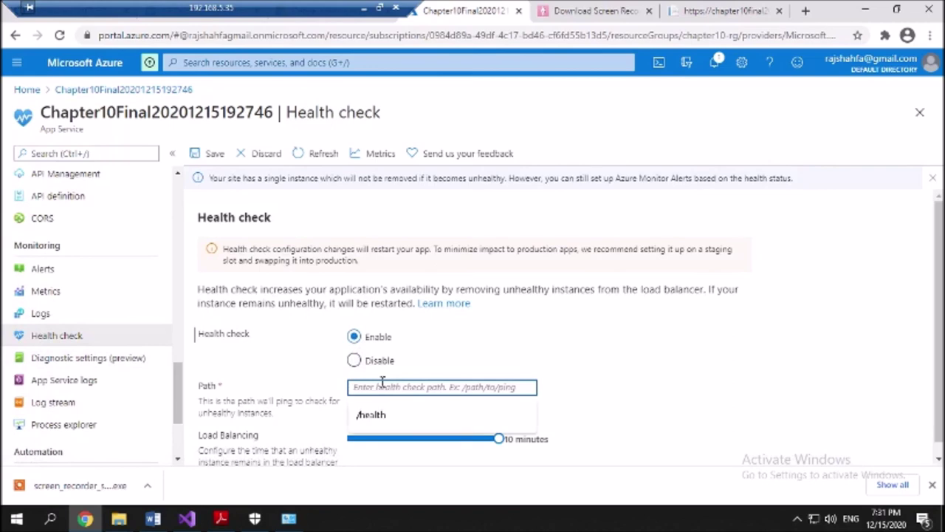
left_click(454, 416)
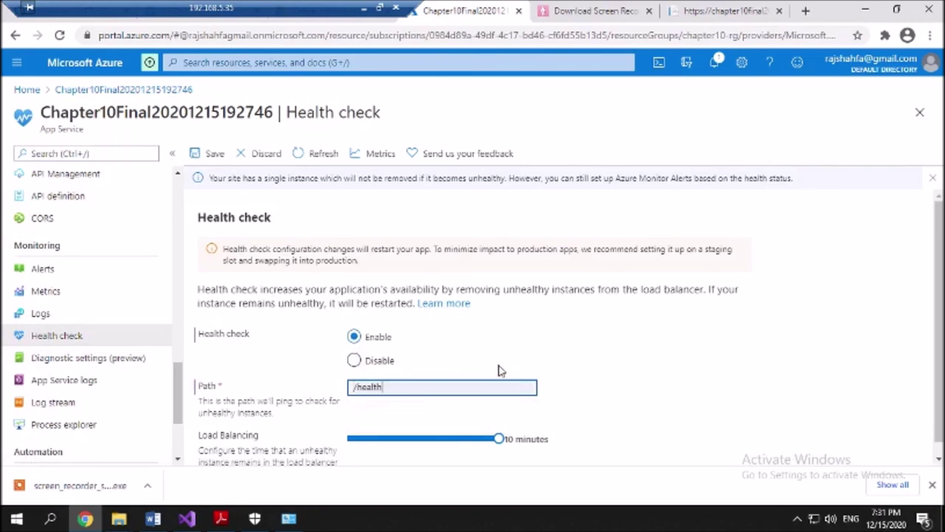